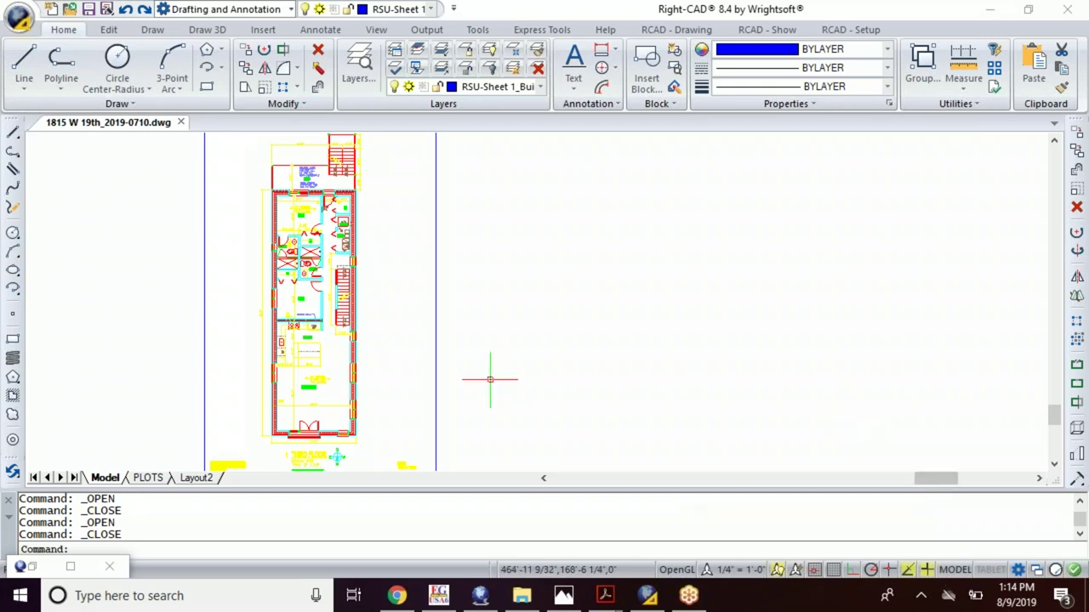
# Zoom around the 1815 W 19th floor-plan sheets, then bring up the Right-Suite Universal 3rd Floor project
pyautogui.scroll(-3, 383, 321)
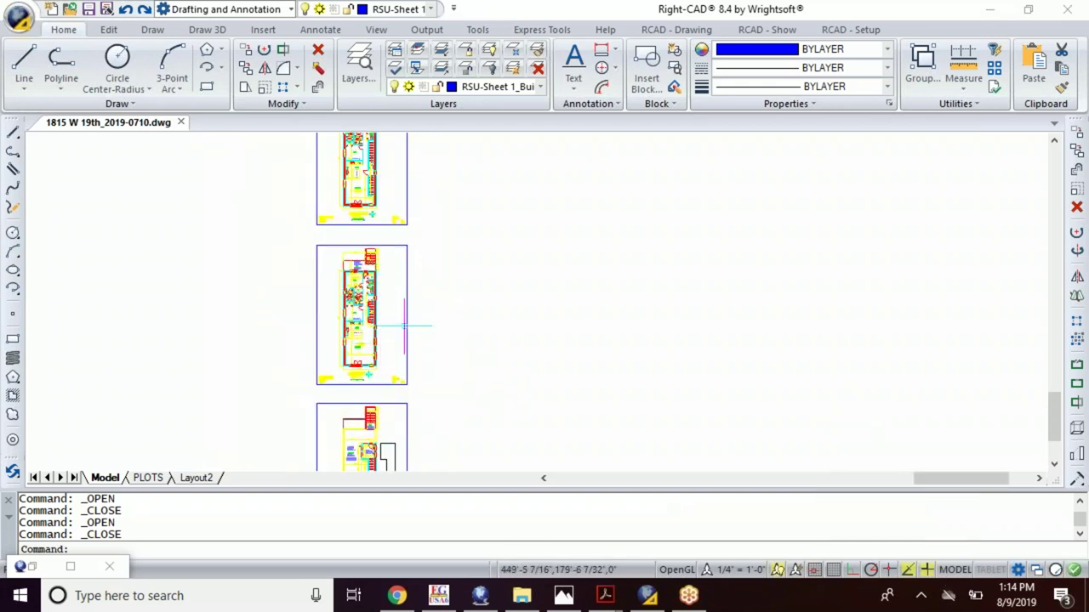
pyautogui.scroll(2, 378, 325)
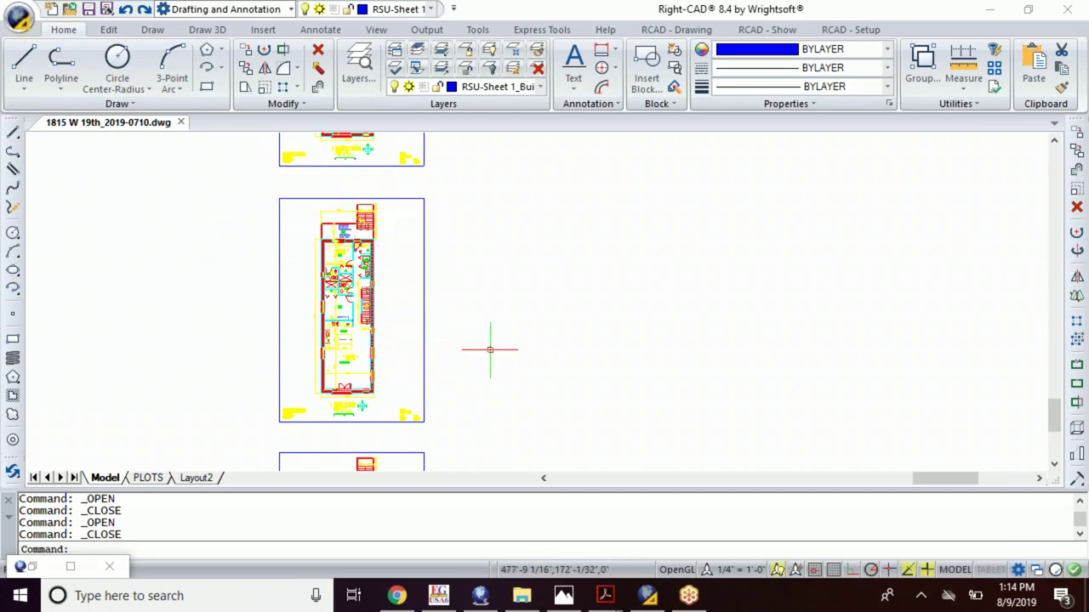
pyautogui.scroll(-3, 363, 336)
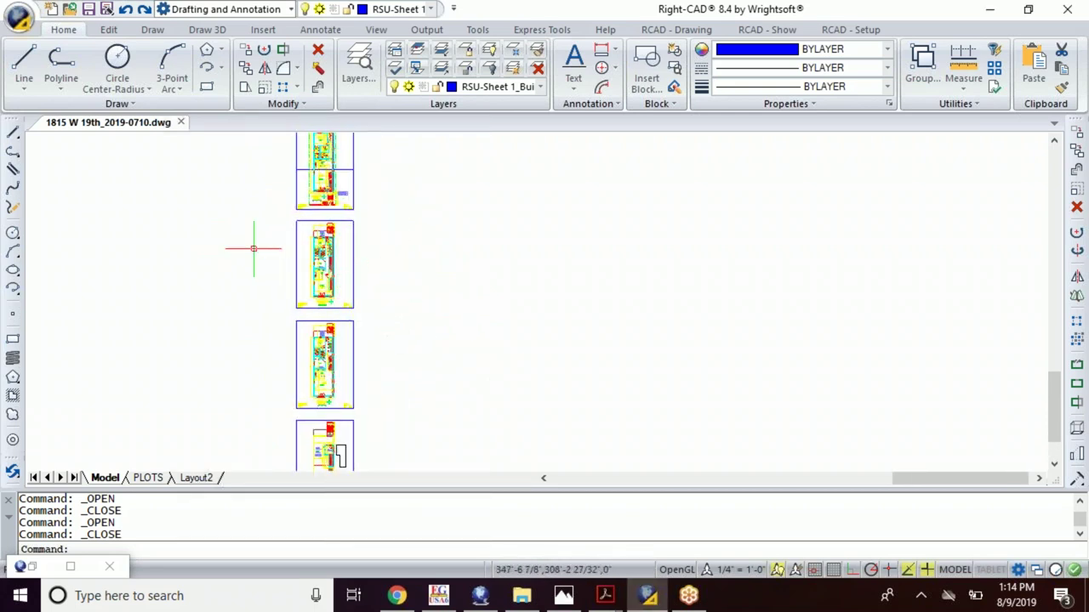
pyautogui.scroll(5, 375, 393)
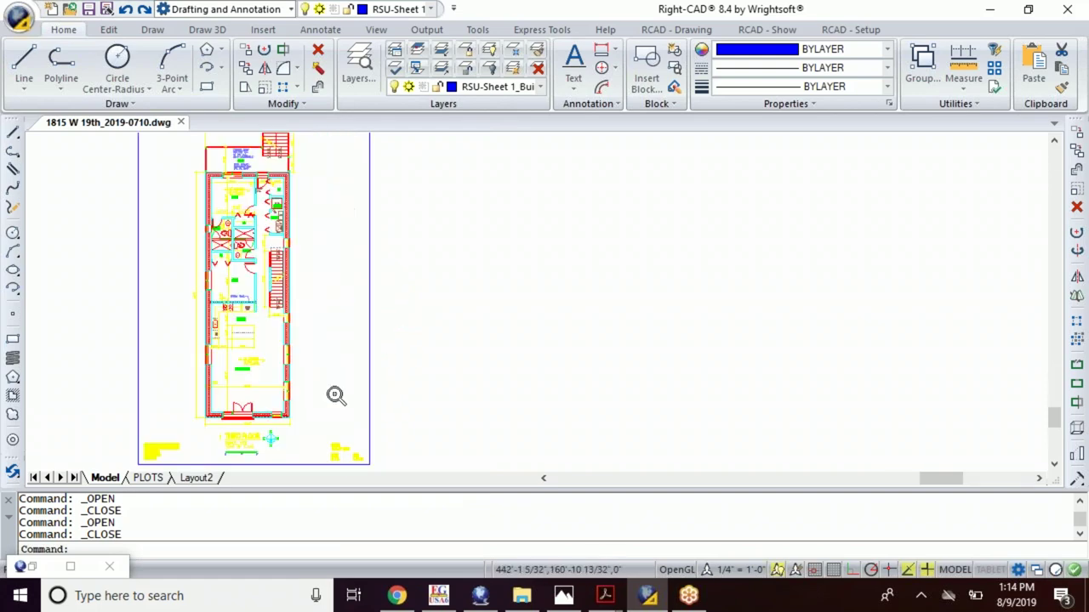
pyautogui.scroll(-4, 311, 388)
pyautogui.scroll(3, 266, 384)
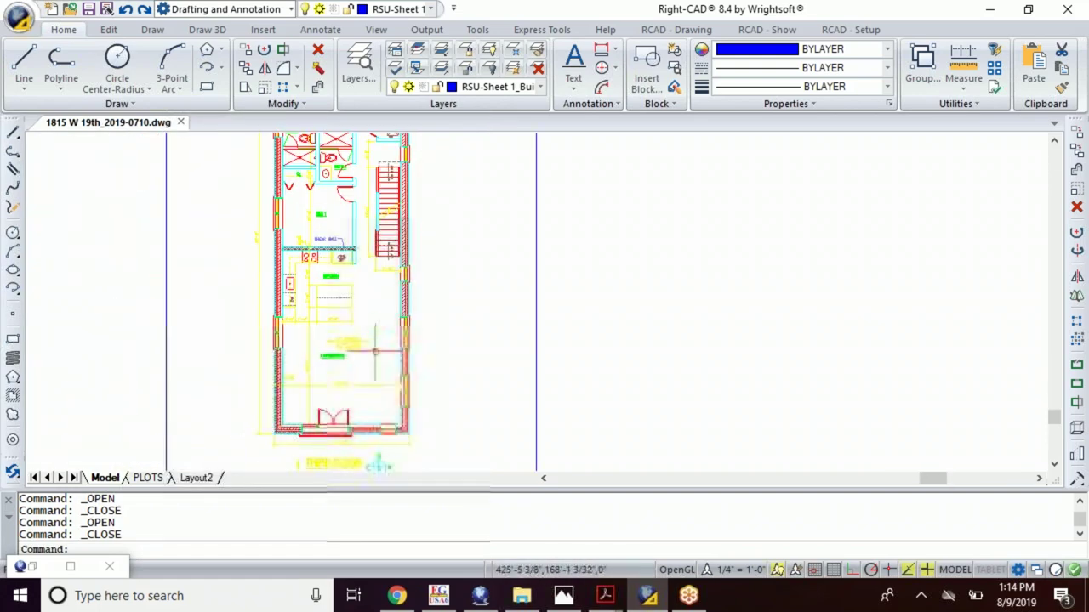
pyautogui.scroll(-3, 266, 385)
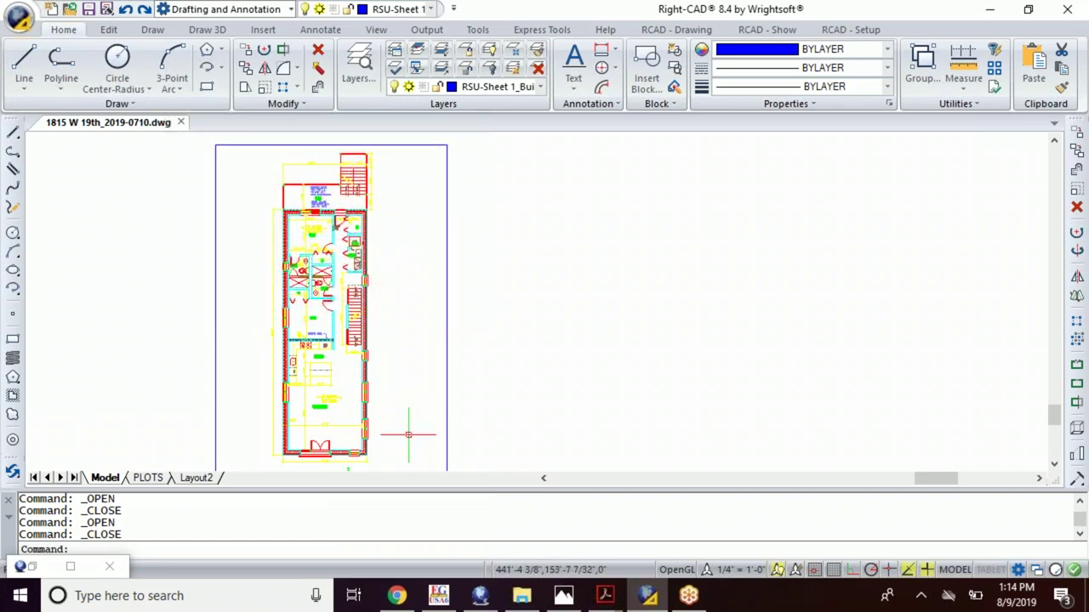
pyautogui.click(481, 597)
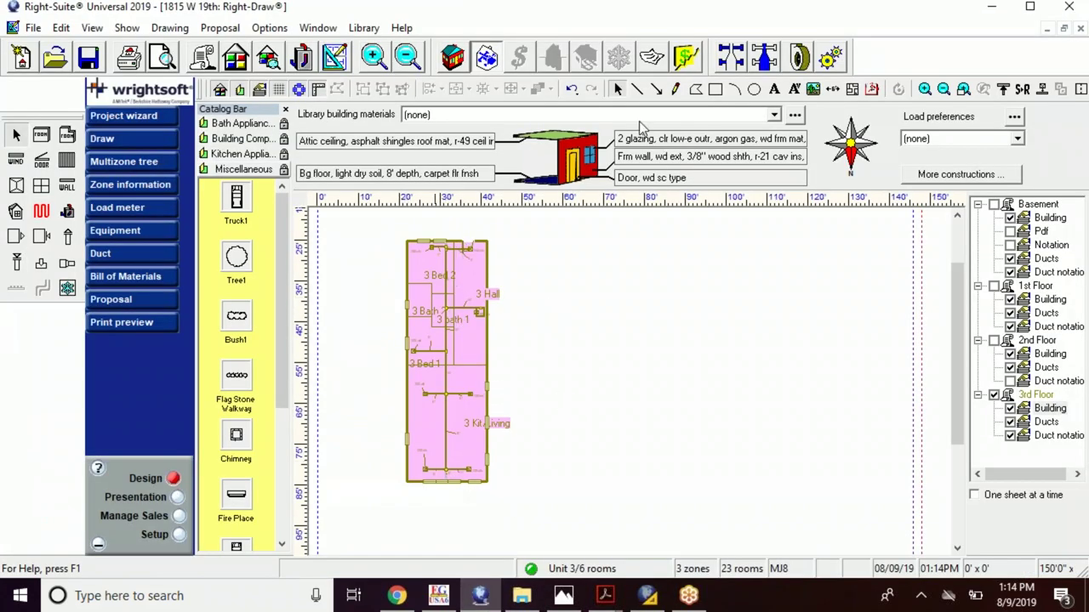
pyautogui.click(649, 597)
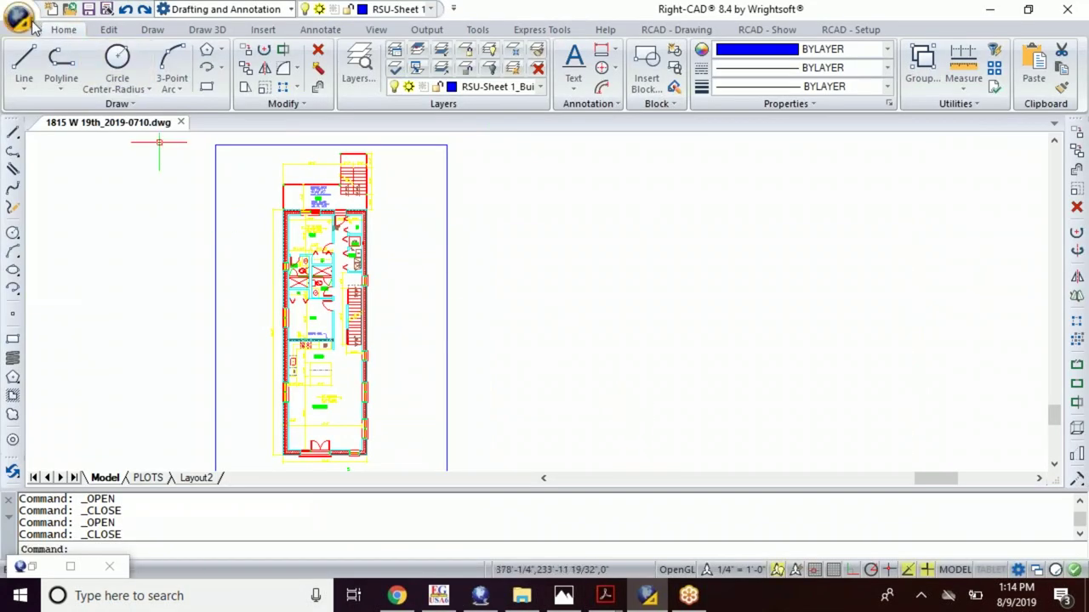
pyautogui.click(31, 22)
pyautogui.click(213, 100)
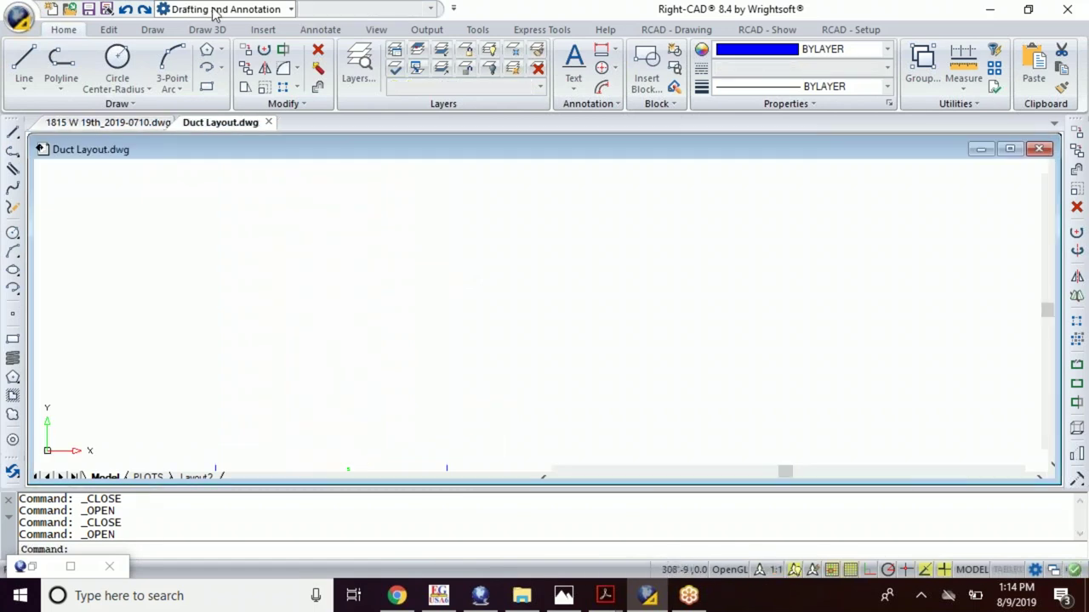
pyautogui.scroll(-3, 418, 308)
pyautogui.moveTo(417, 308)
pyautogui.mouseDown(button='middle')
pyautogui.moveTo(203, 292)
pyautogui.moveTo(226, 272)
pyautogui.mouseUp(button='middle')
pyautogui.click(269, 124)
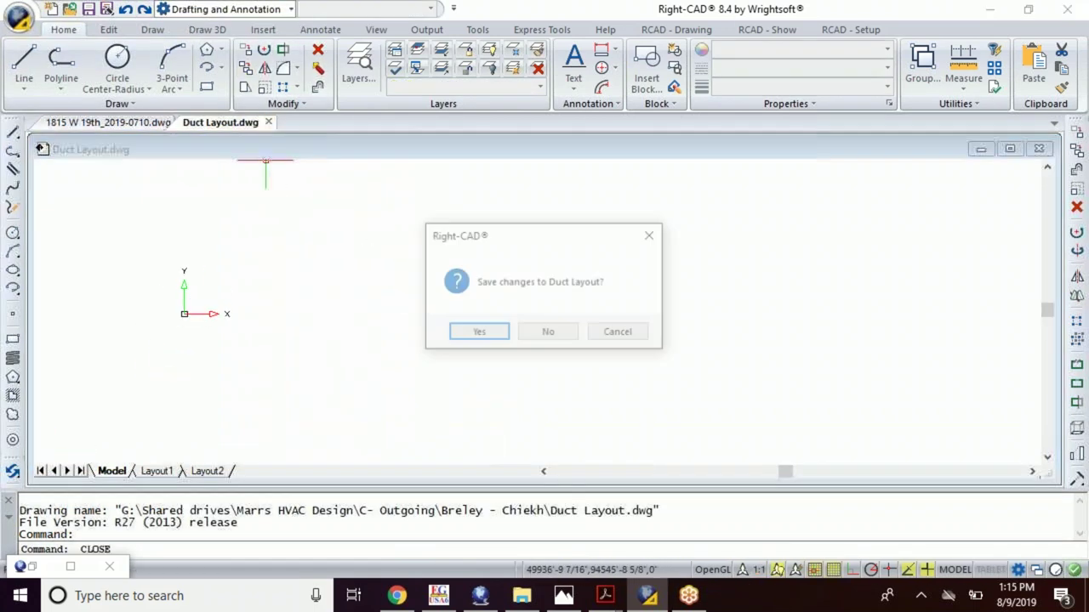
pyautogui.click(549, 331)
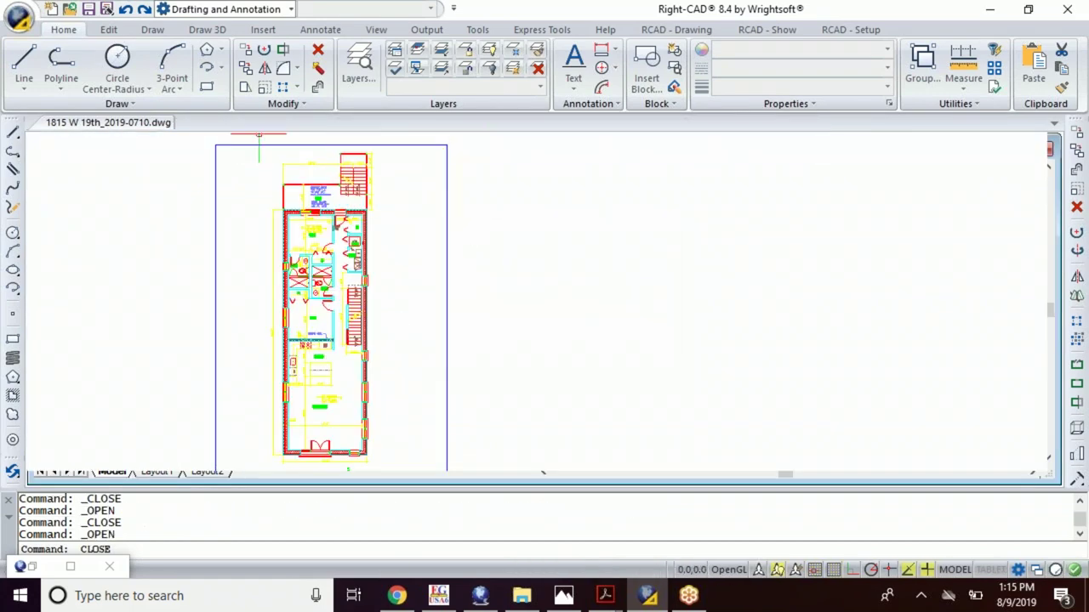
# Import Duct Layout from the Desktop into a placement rectangle as a 3rd Floor AutoCAD layer
pyautogui.click(485, 598)
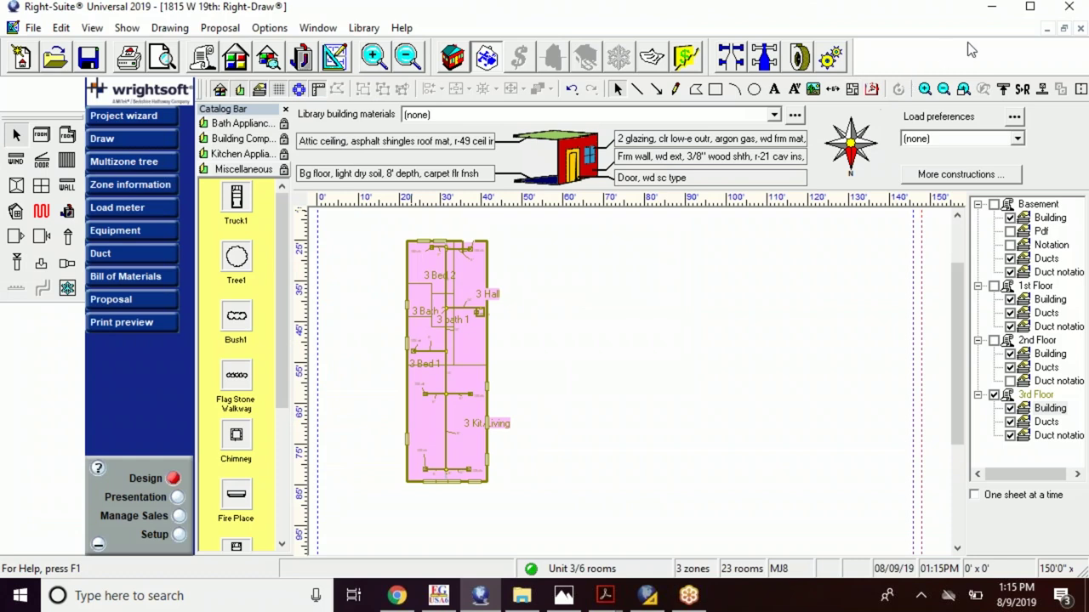
pyautogui.click(851, 89)
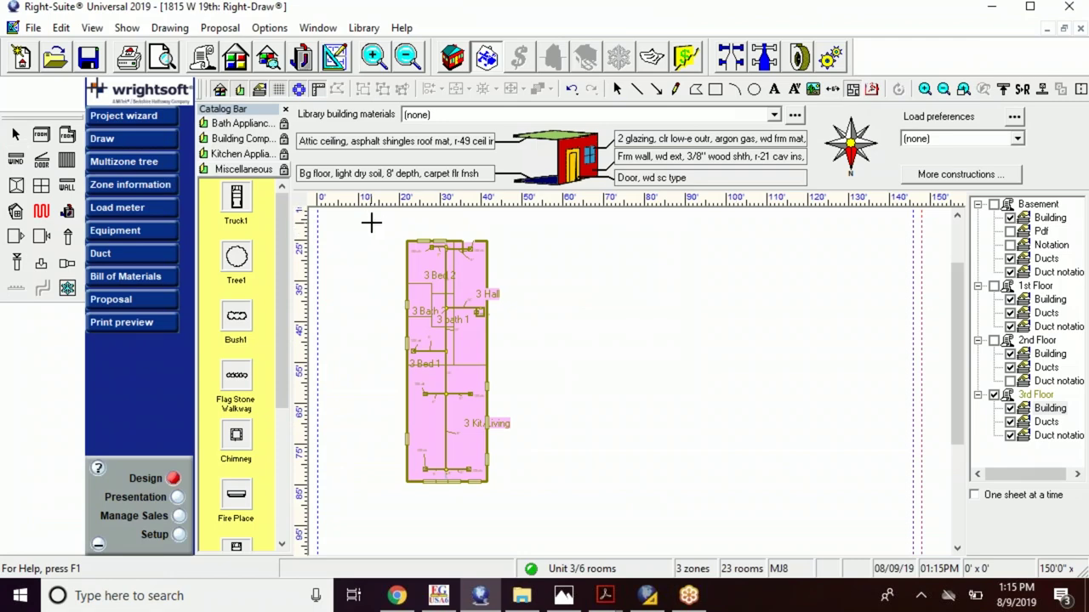
pyautogui.moveTo(356, 220)
pyautogui.mouseDown()
pyautogui.moveTo(517, 360)
pyautogui.moveTo(644, 549)
pyautogui.moveTo(654, 515)
pyautogui.mouseUp()
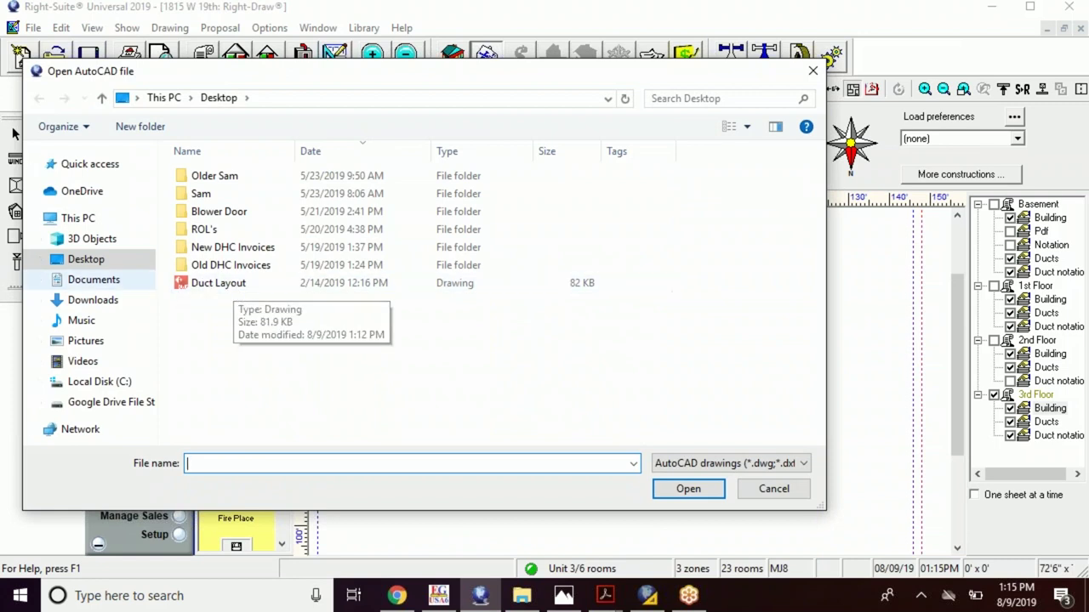
pyautogui.click(126, 264)
pyautogui.click(39, 259)
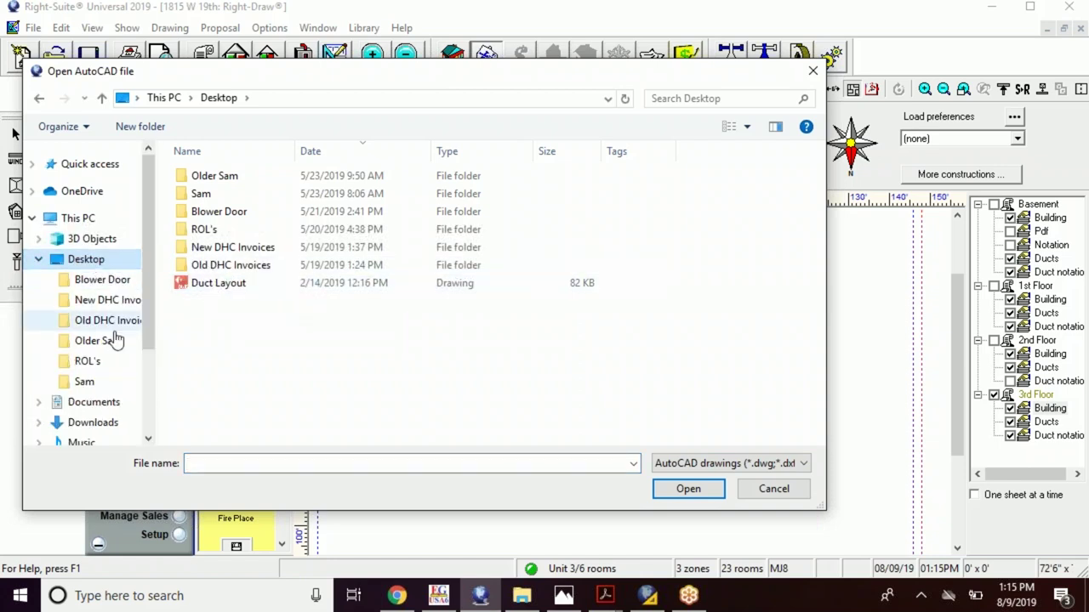
pyautogui.click(230, 287)
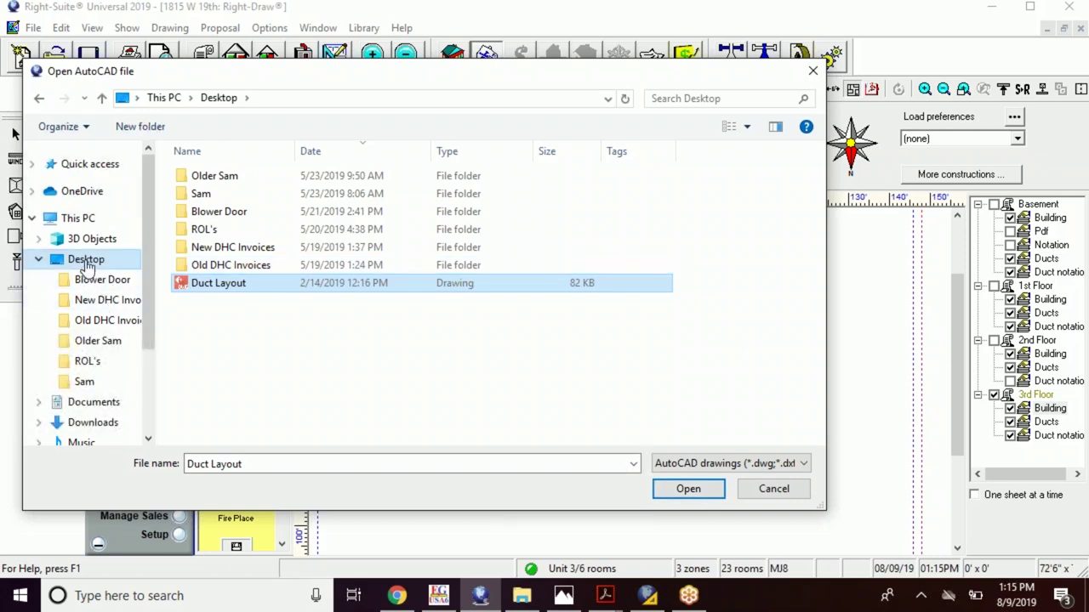
pyautogui.click(688, 492)
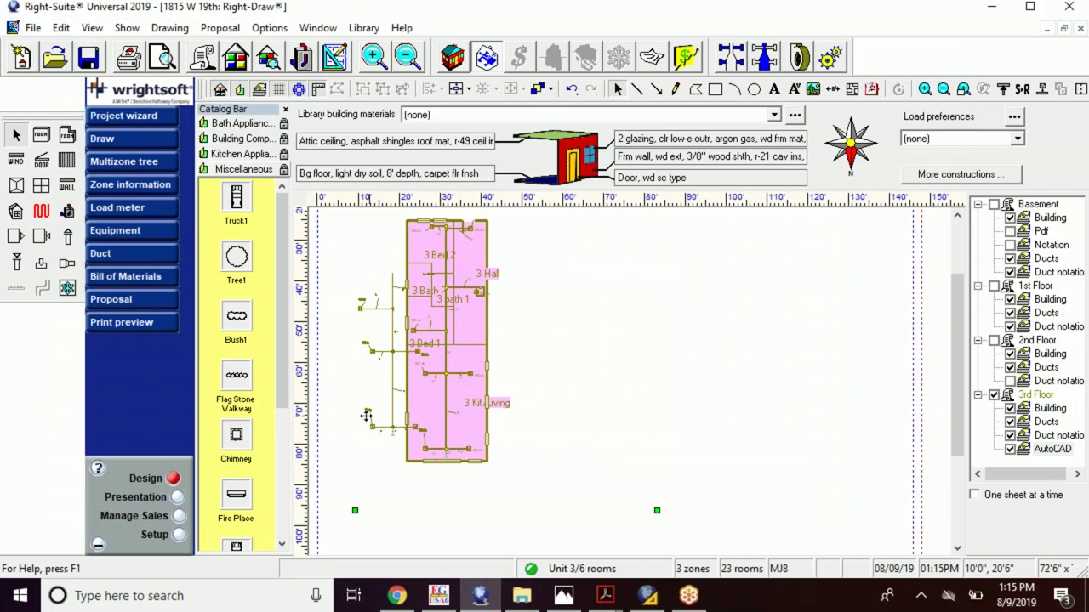
# Write only 3rd Floor Ducts and Duct notation to Duct Layout.dwg via Drawing > Write to AutoCAD files, replacing layers
pyautogui.scroll(5, 425, 389)
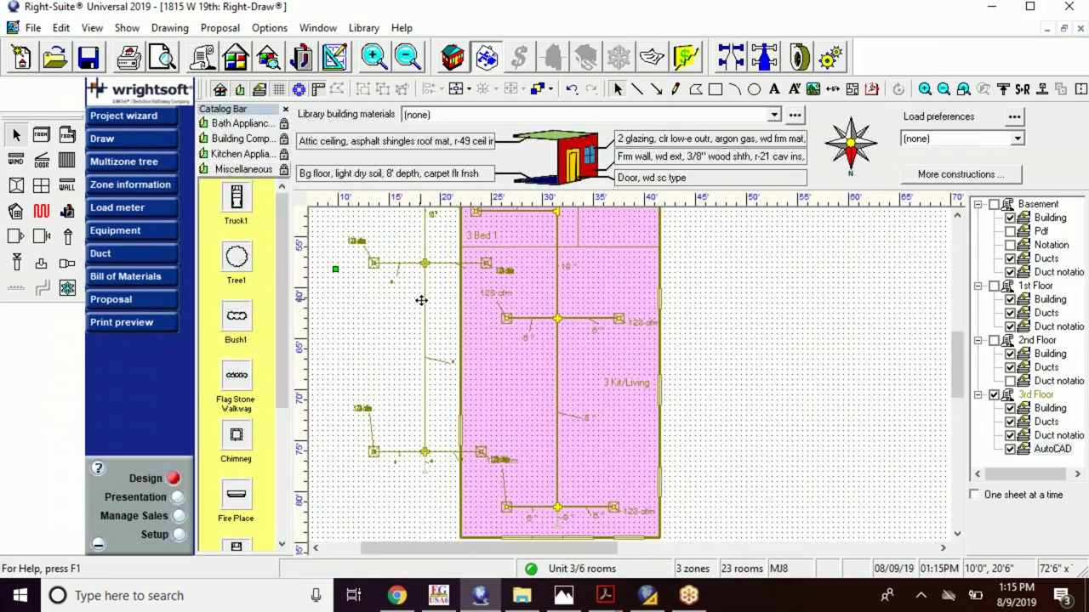
pyautogui.scroll(-4, 421, 300)
pyautogui.click(167, 28)
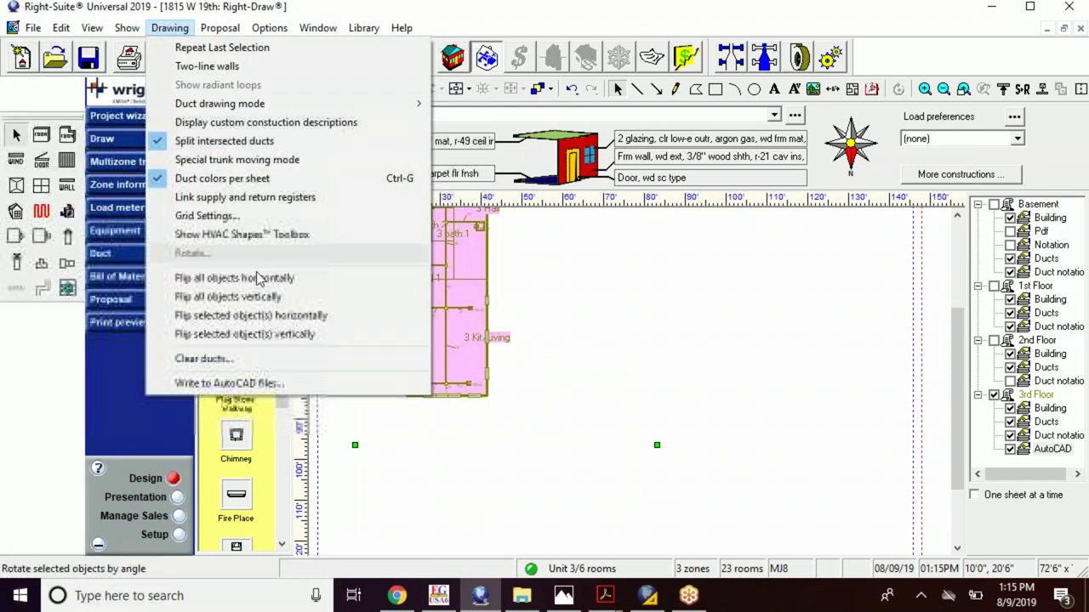
pyautogui.click(255, 382)
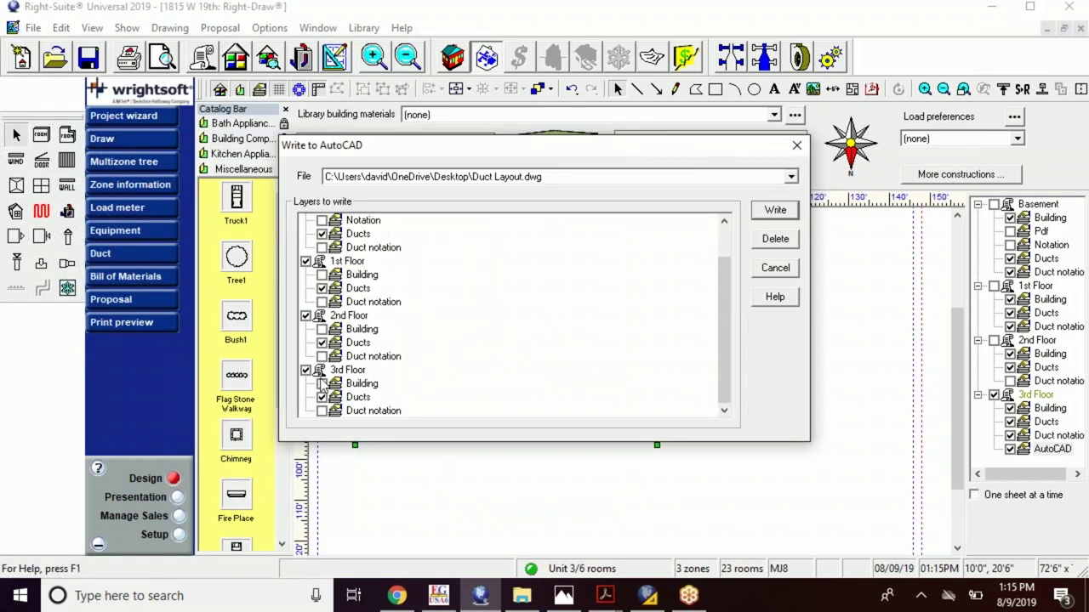
pyautogui.click(322, 343)
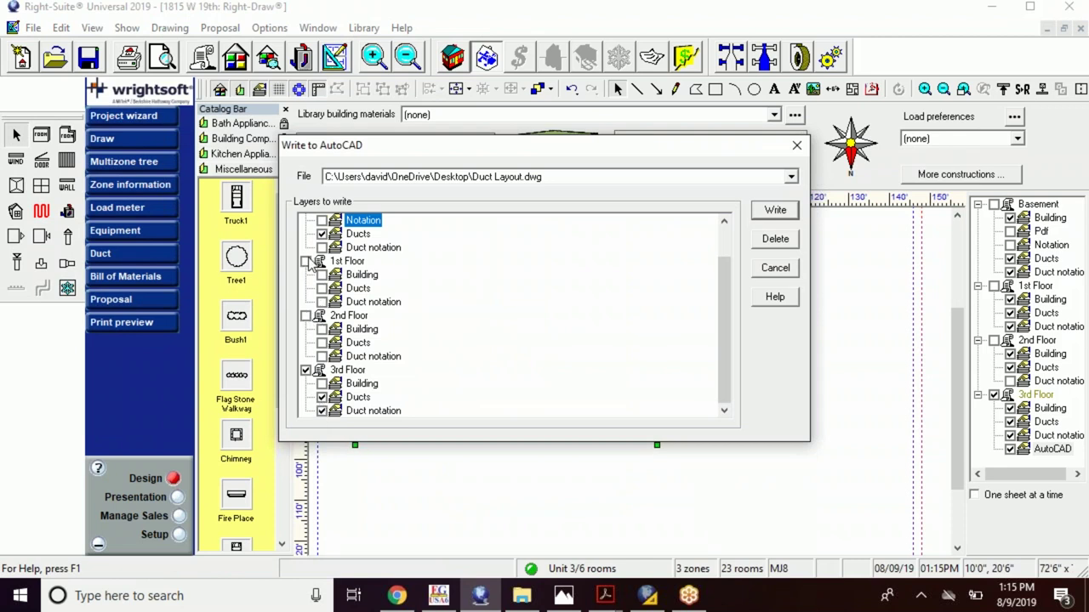
pyautogui.scroll(1, 348, 296)
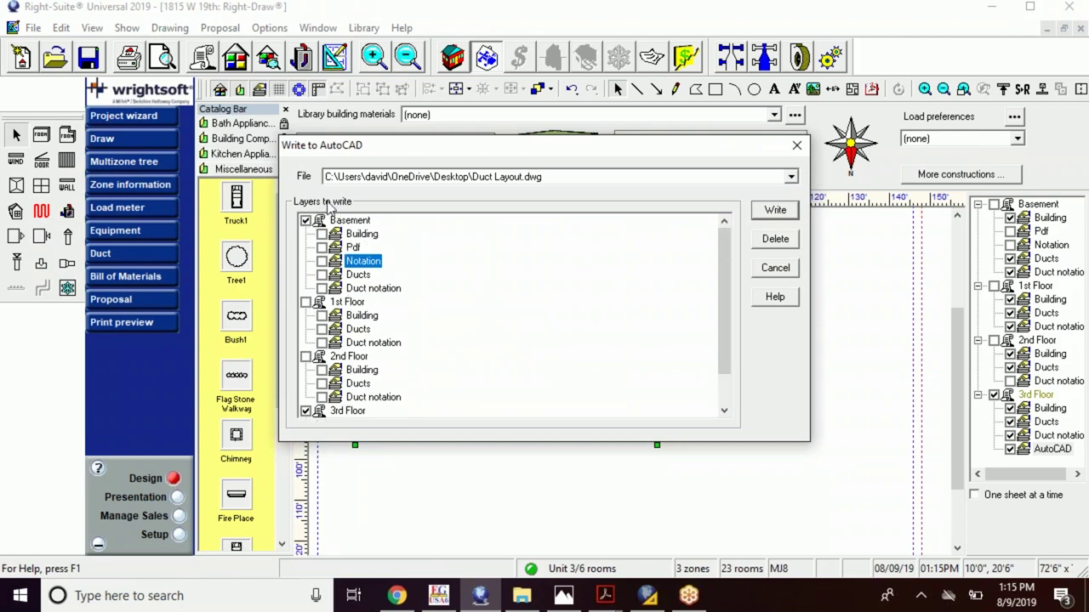
pyautogui.scroll(-1, 476, 316)
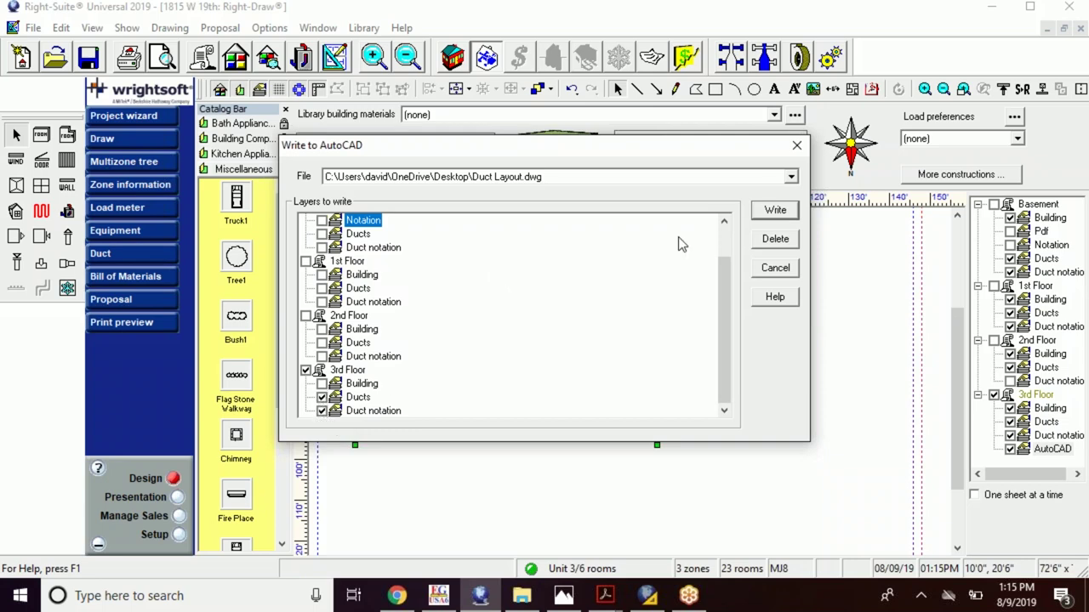
pyautogui.click(775, 210)
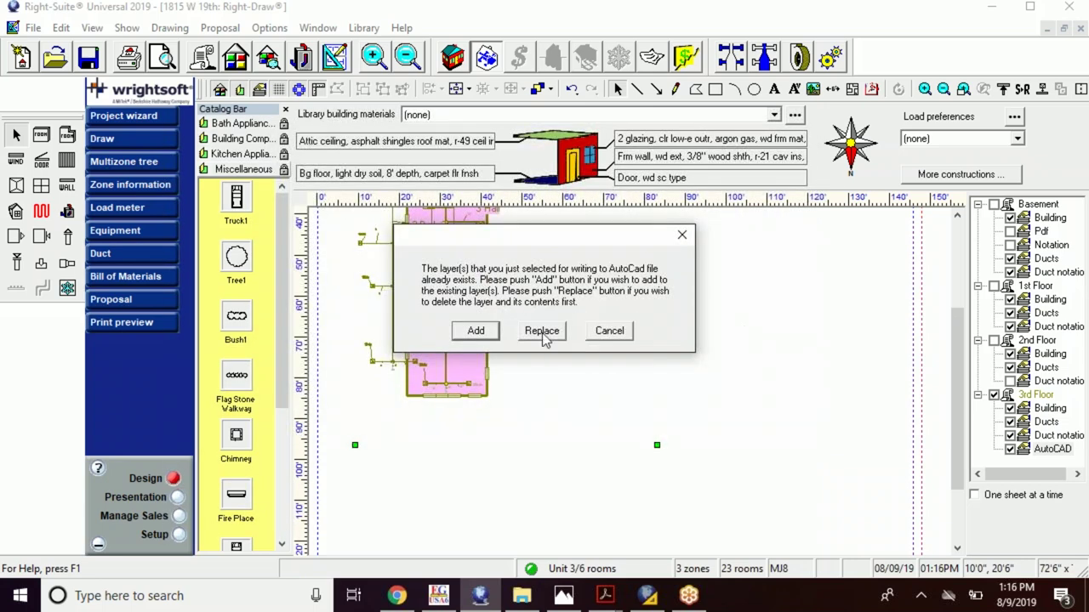
pyautogui.click(542, 332)
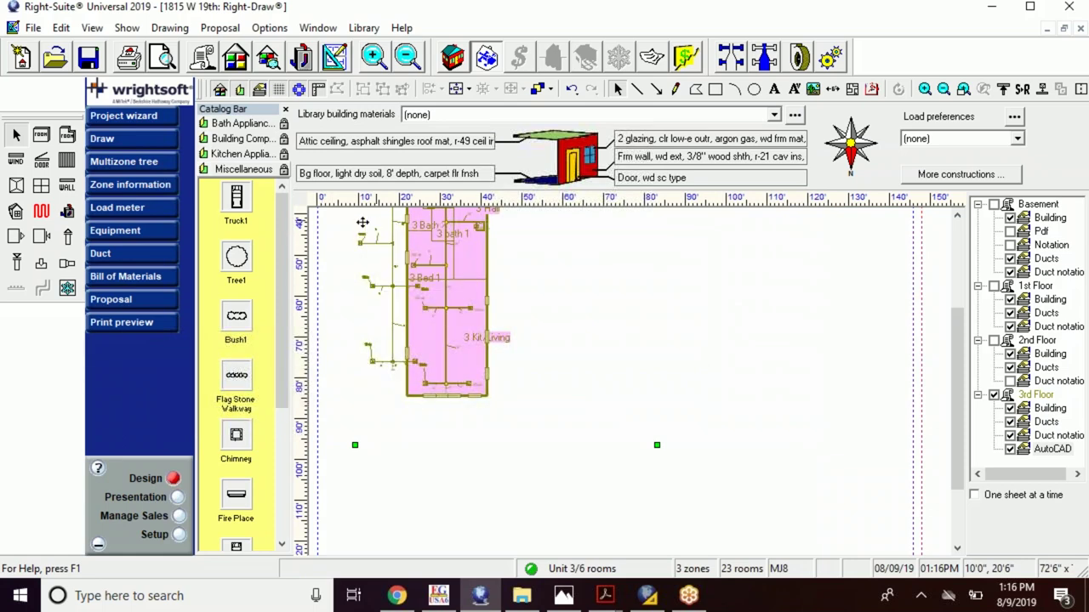
# Open Duct Layout.dwg from the Desktop in Right-CAD to show the exported 3rd Floor duct runs
pyautogui.click(648, 595)
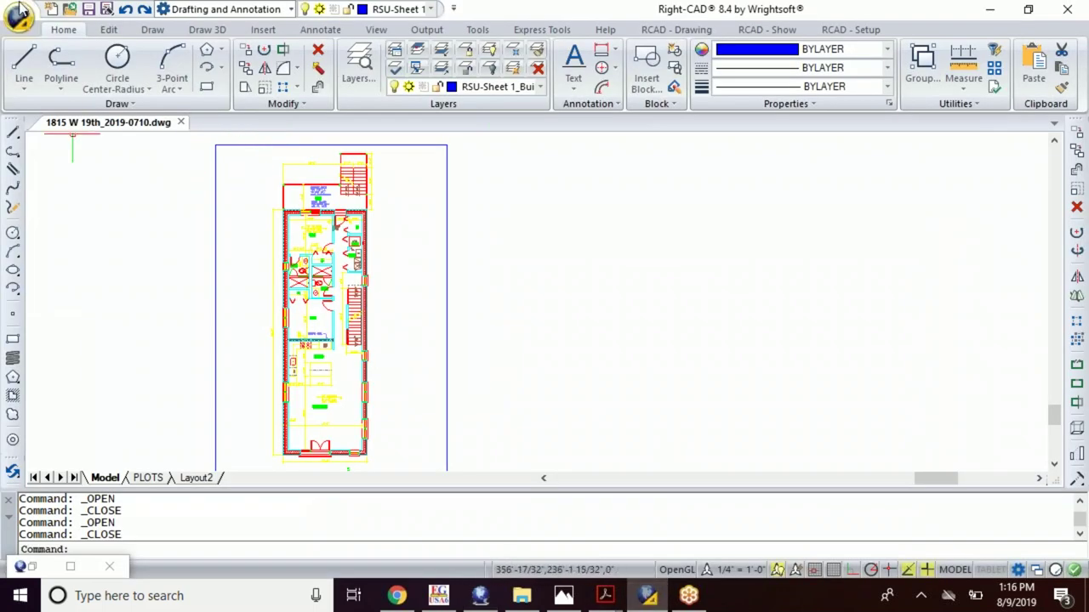
pyautogui.click(18, 17)
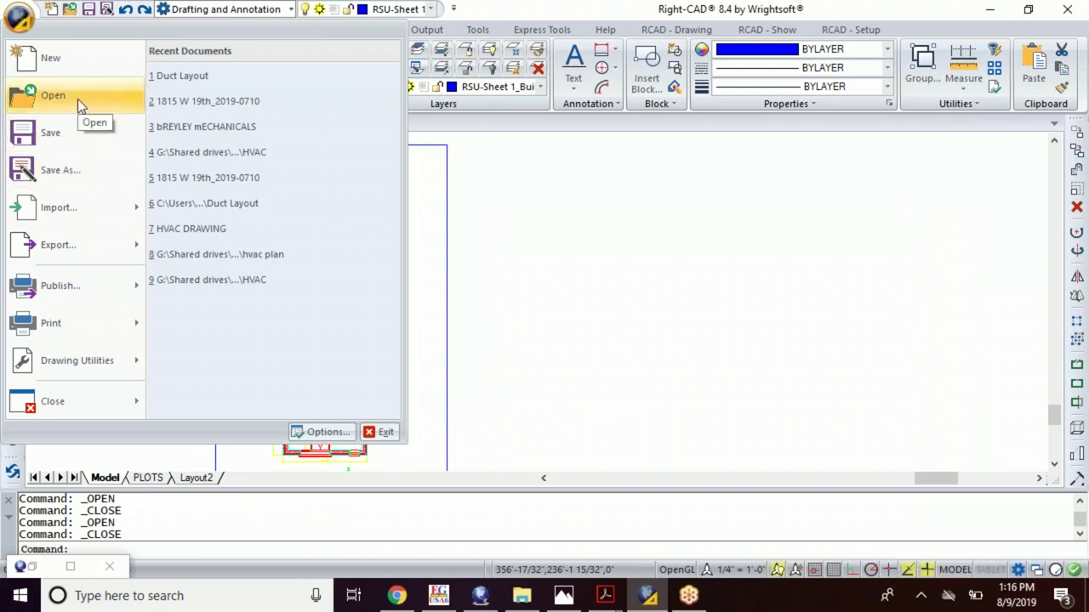
pyautogui.click(78, 99)
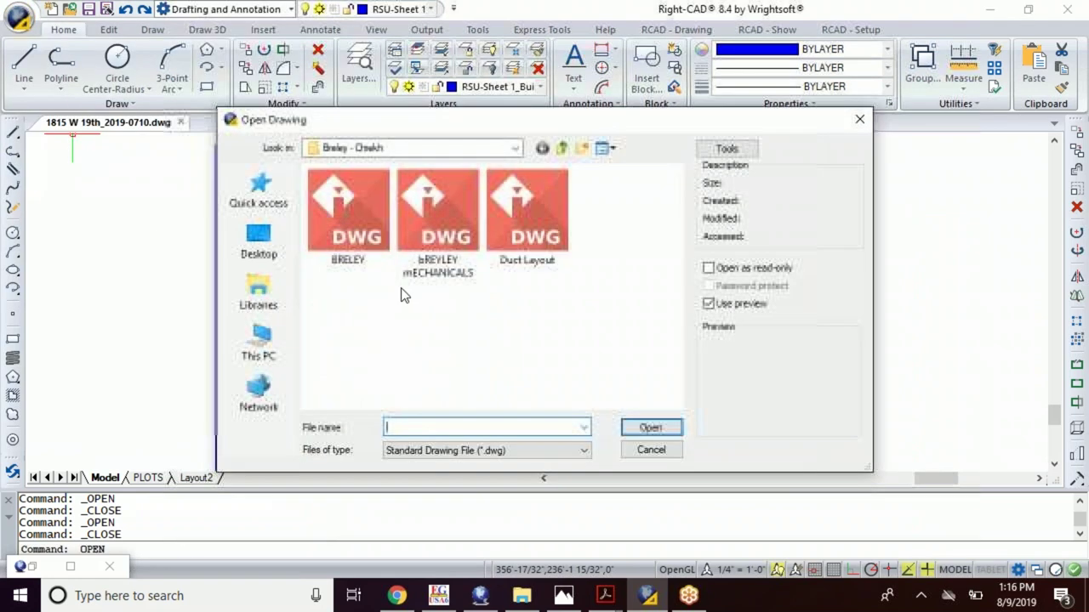
pyautogui.click(258, 240)
pyautogui.scroll(-3, 425, 313)
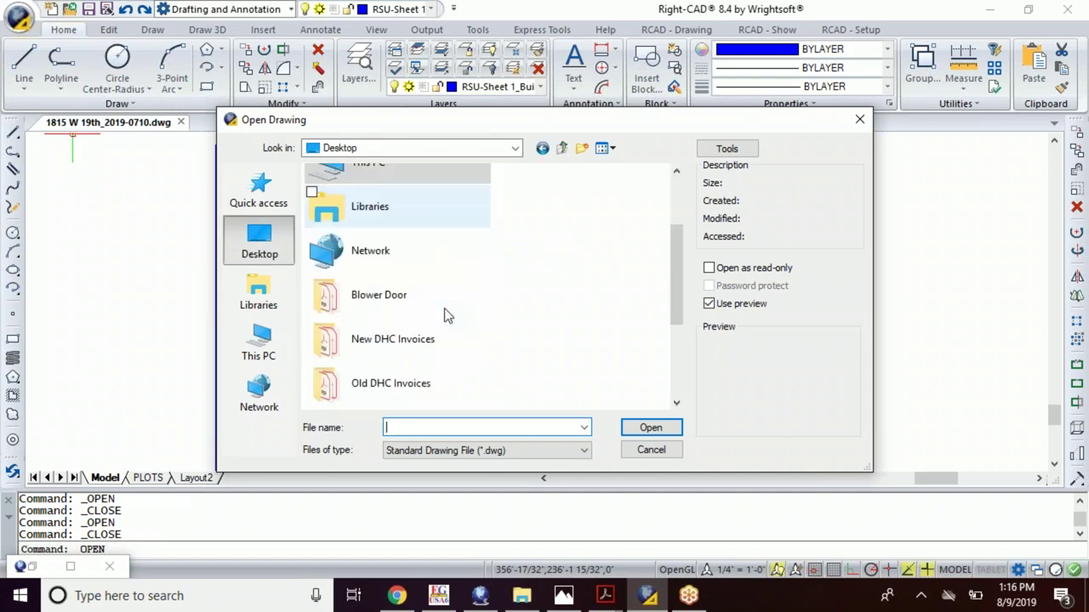
pyautogui.scroll(3, 463, 306)
pyautogui.scroll(-3, 469, 302)
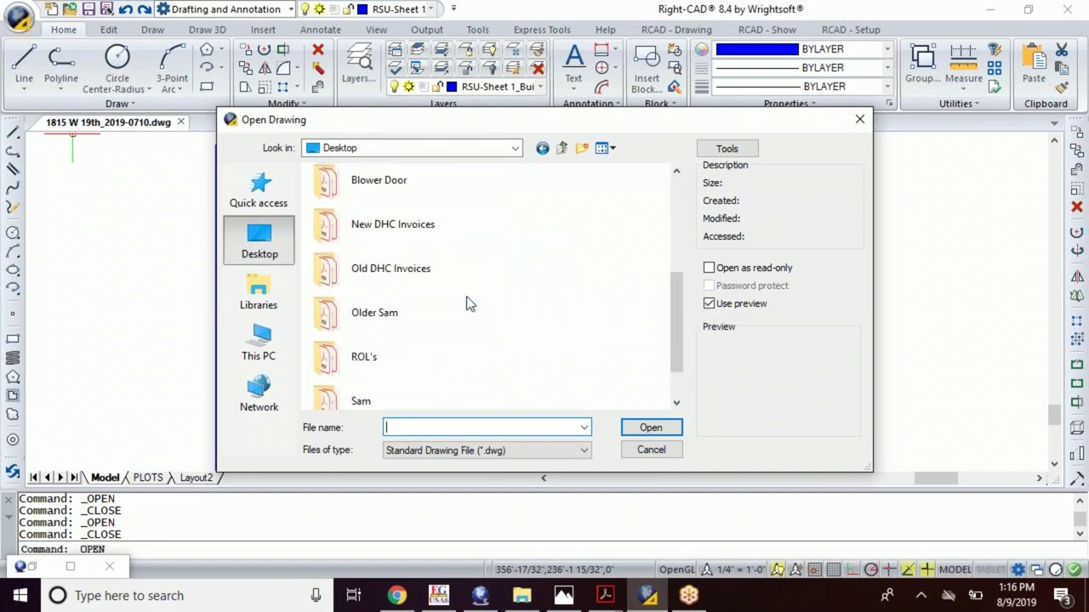
pyautogui.scroll(-1, 470, 337)
pyautogui.click(349, 386)
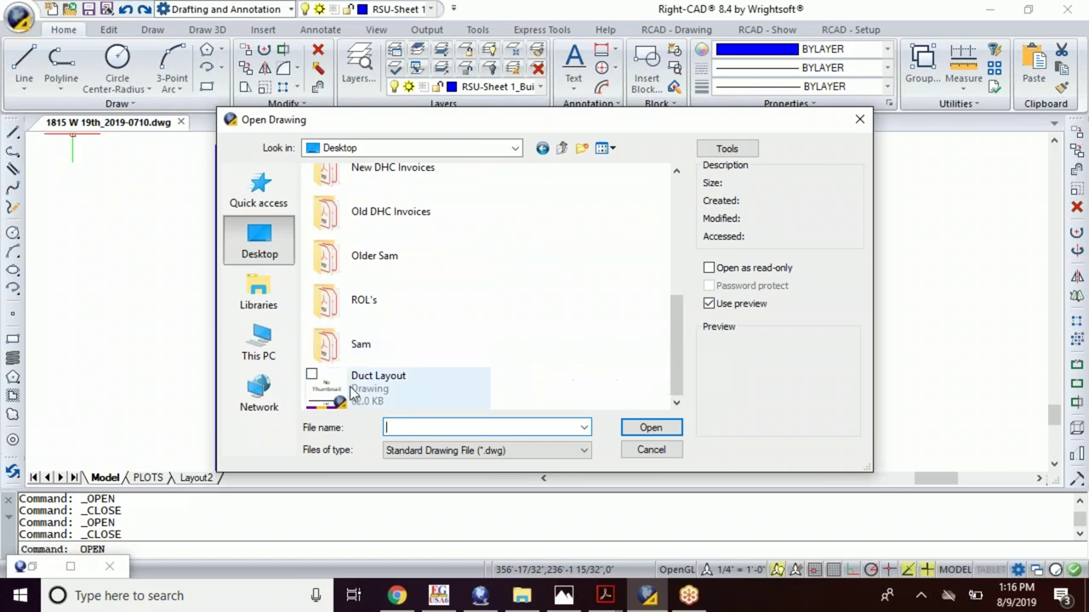
pyautogui.click(651, 427)
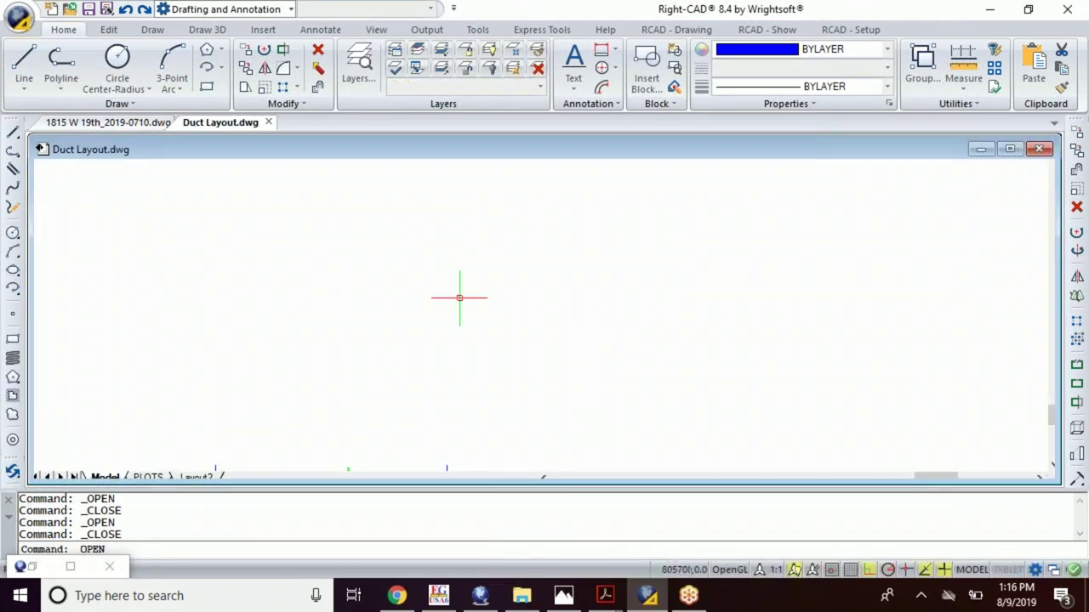
pyautogui.scroll(4, 605, 384)
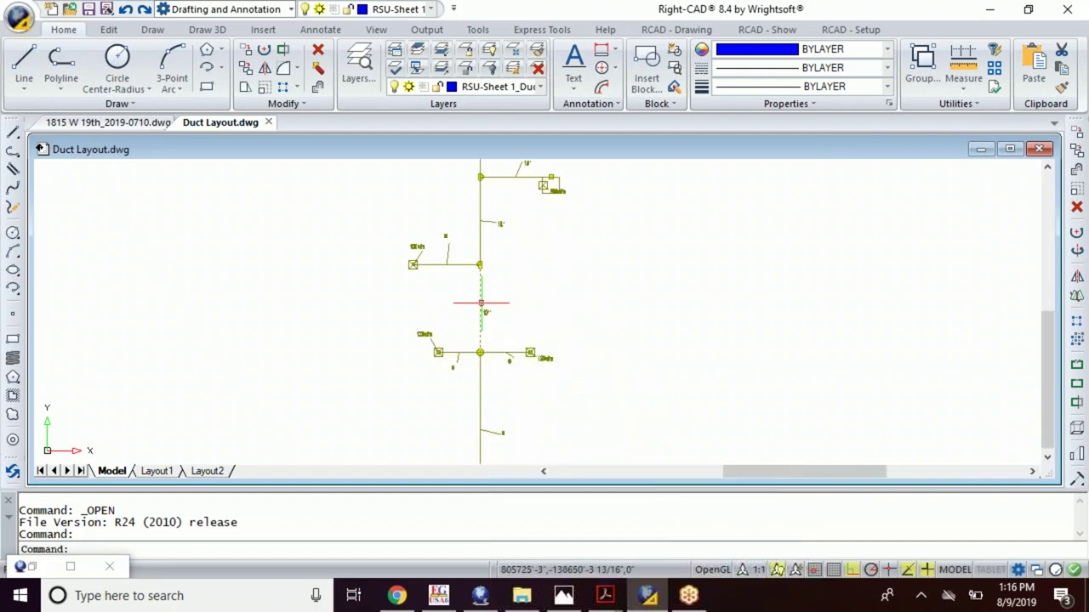
# Window-select the whole duct riser layout in Duct Layout and cut it with Ctrl+X
pyautogui.scroll(-2, 545, 398)
pyautogui.click(537, 383)
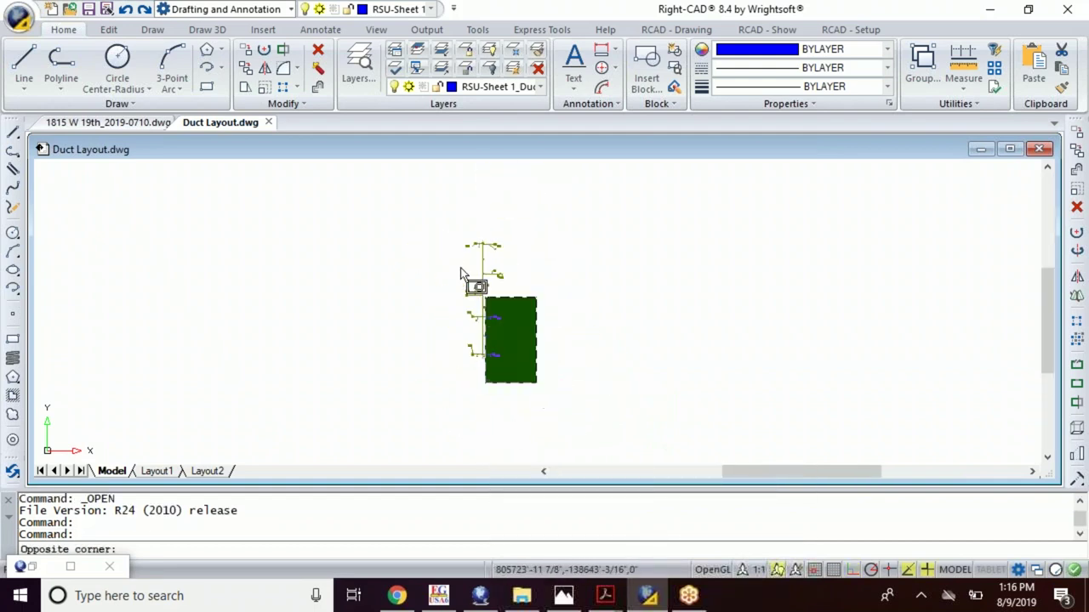
pyautogui.click(435, 215)
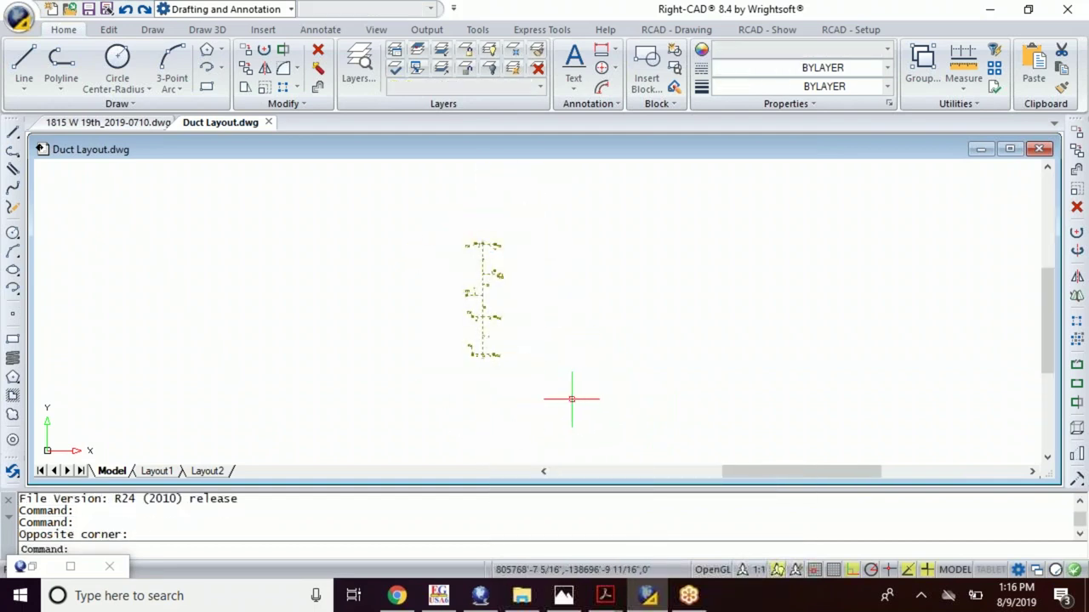
pyautogui.hotkey('ctrl', 'x')
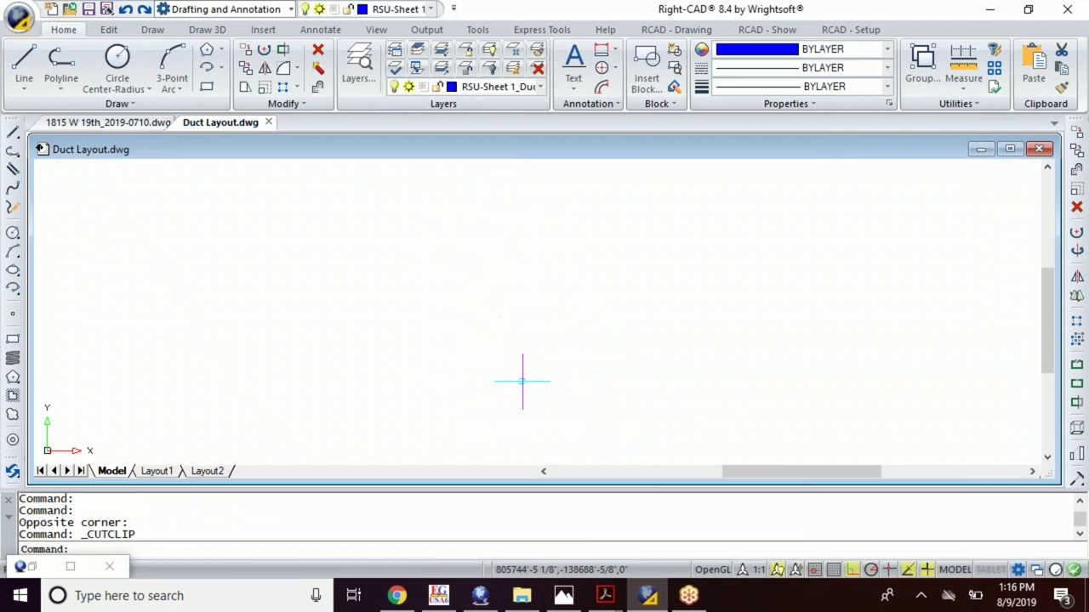
# Paste the riser into the 1815 W 19th floor plan and pan to the sheet's bottom edge
pyautogui.click(133, 124)
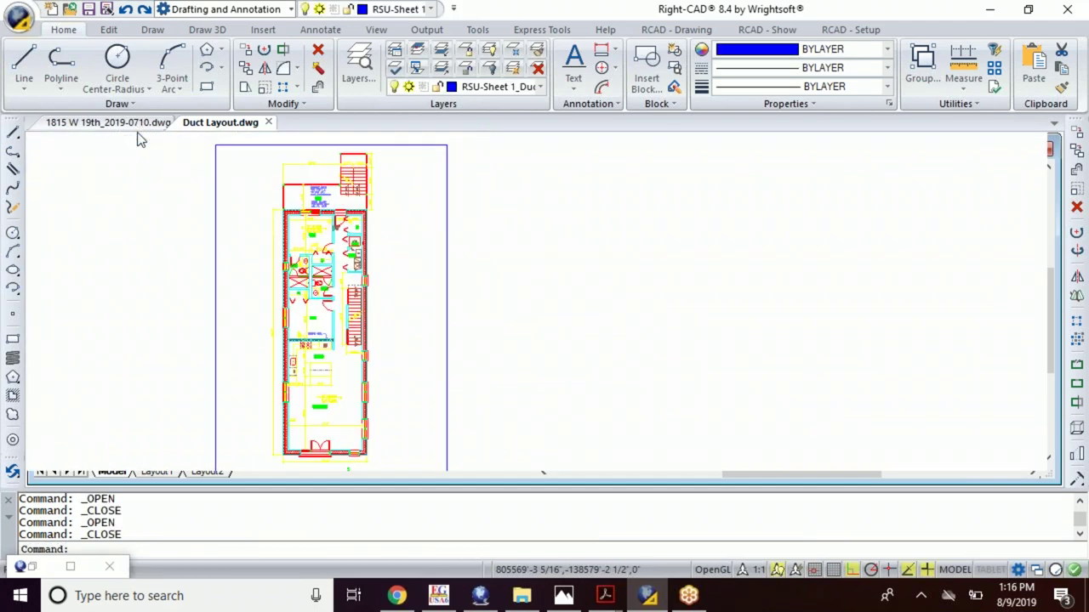
pyautogui.hotkey('ctrl', 'v')
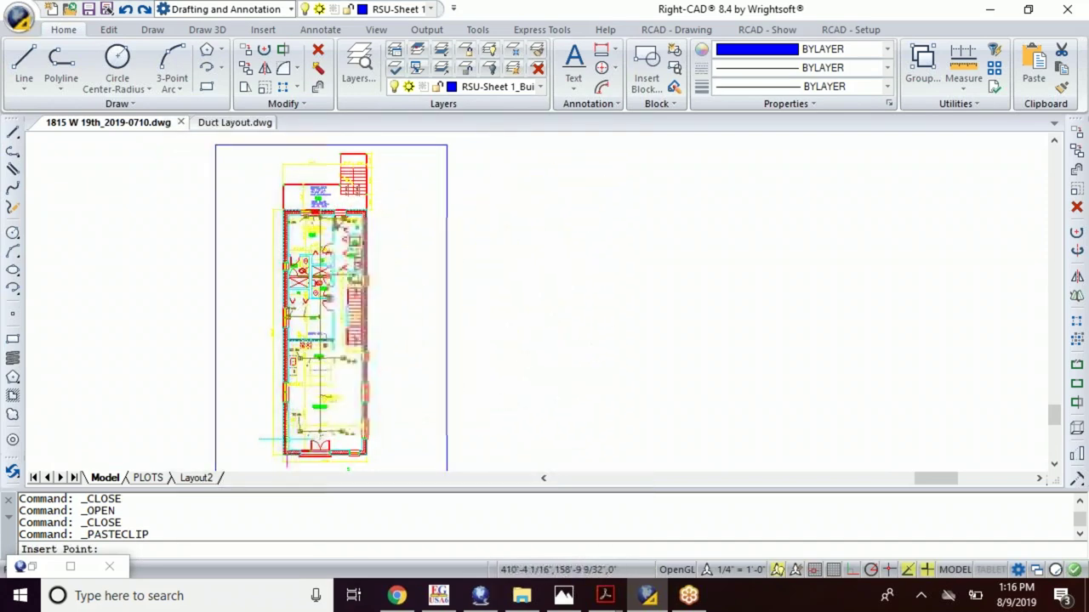
pyautogui.scroll(2, 280, 366)
pyautogui.moveTo(289, 489); pyautogui.dragTo(296, 503, button='middle')
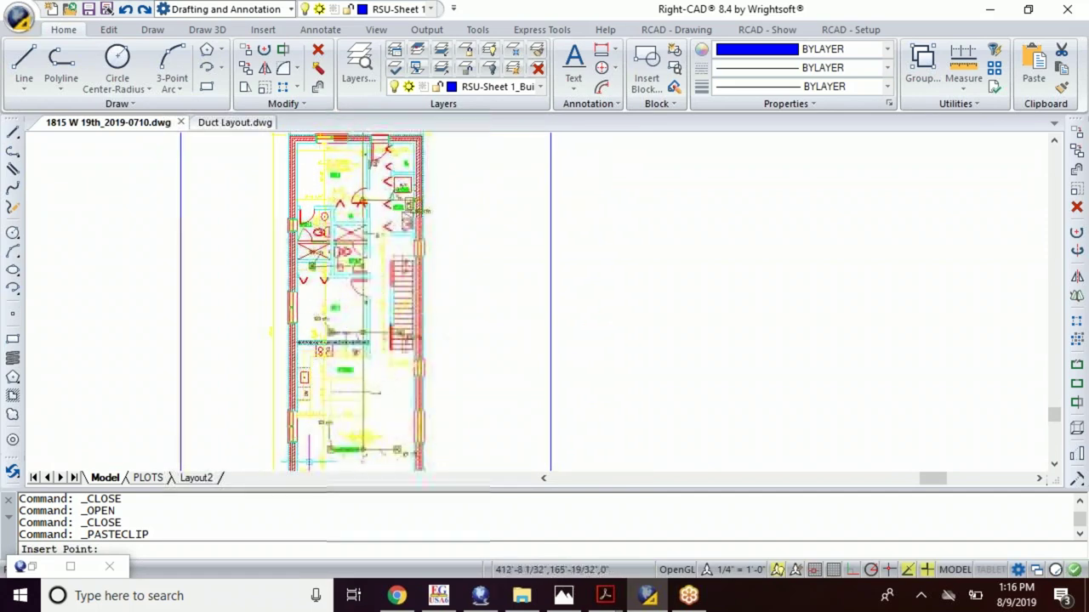
pyautogui.moveTo(313, 495); pyautogui.dragTo(305, 480, button='middle')
pyautogui.scroll(-2, 304, 472)
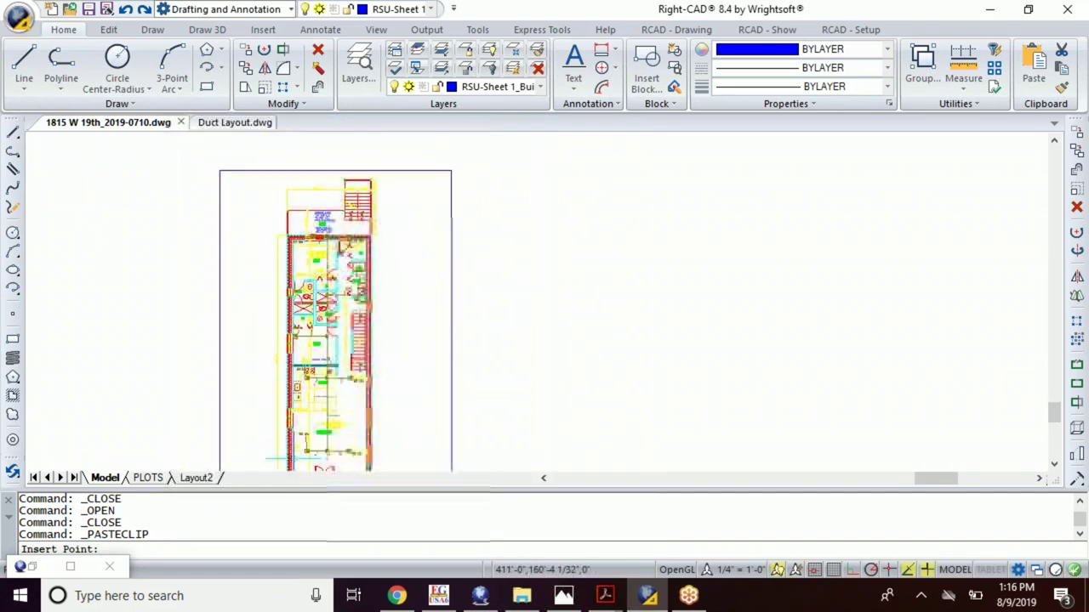
pyautogui.moveTo(304, 469); pyautogui.dragTo(296, 398, button='middle')
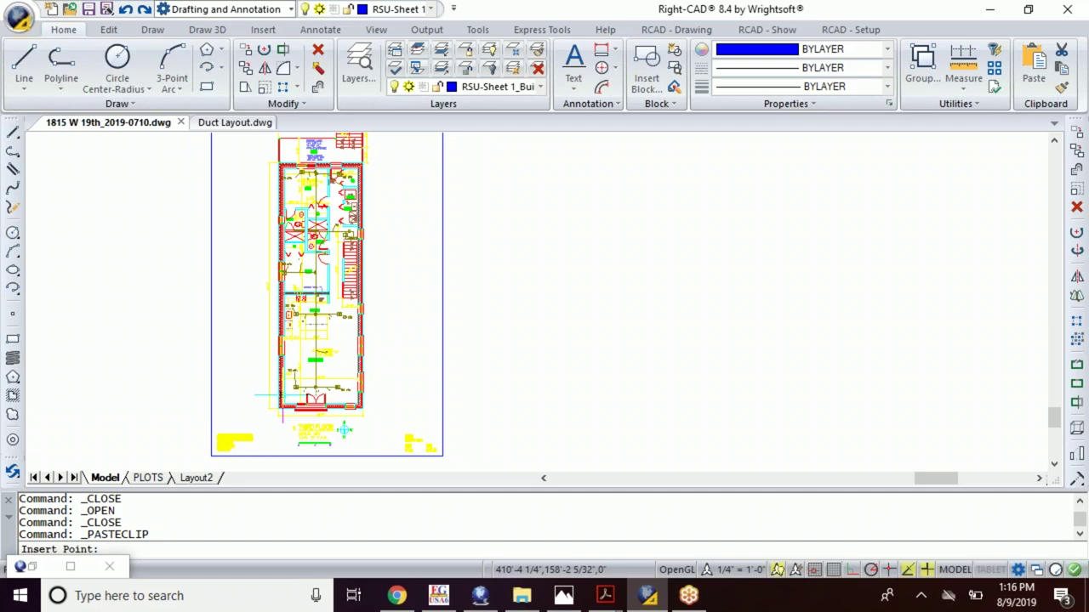
# Place the pasted duct layout on the floor plan and zoom in to BED 1
pyautogui.click(344, 430)
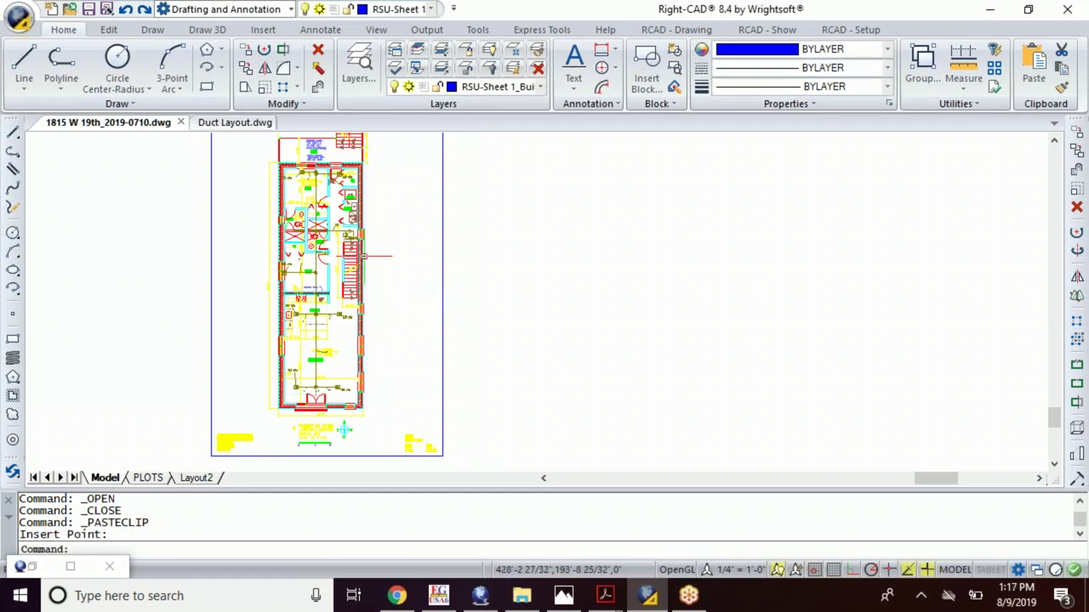
pyautogui.scroll(3, 292, 242)
pyautogui.scroll(2, 293, 242)
pyautogui.scroll(-5, 384, 301)
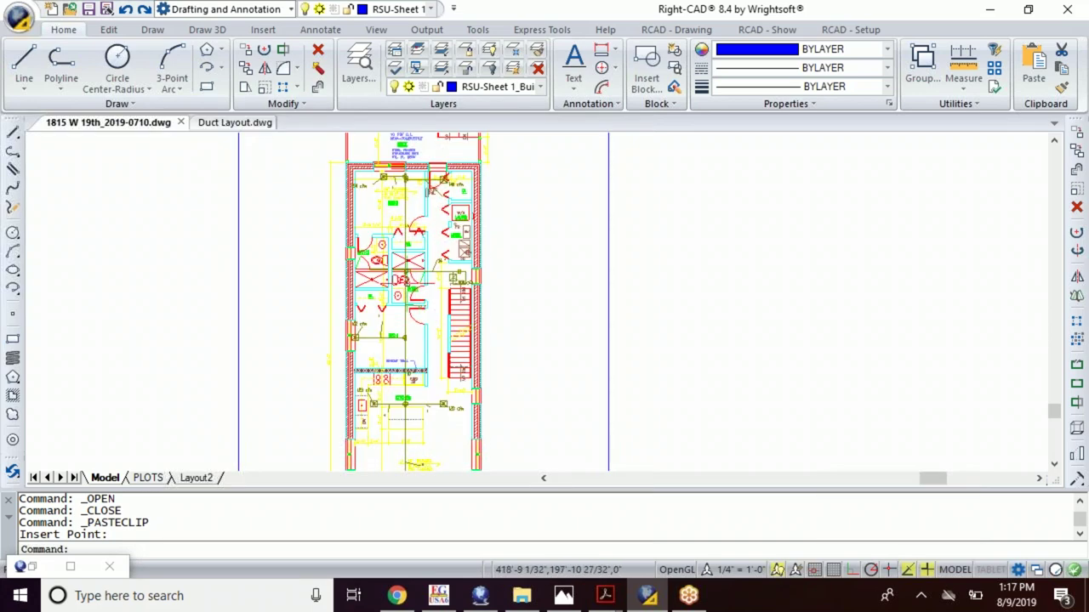
pyautogui.scroll(5, 363, 359)
pyautogui.scroll(2, 340, 255)
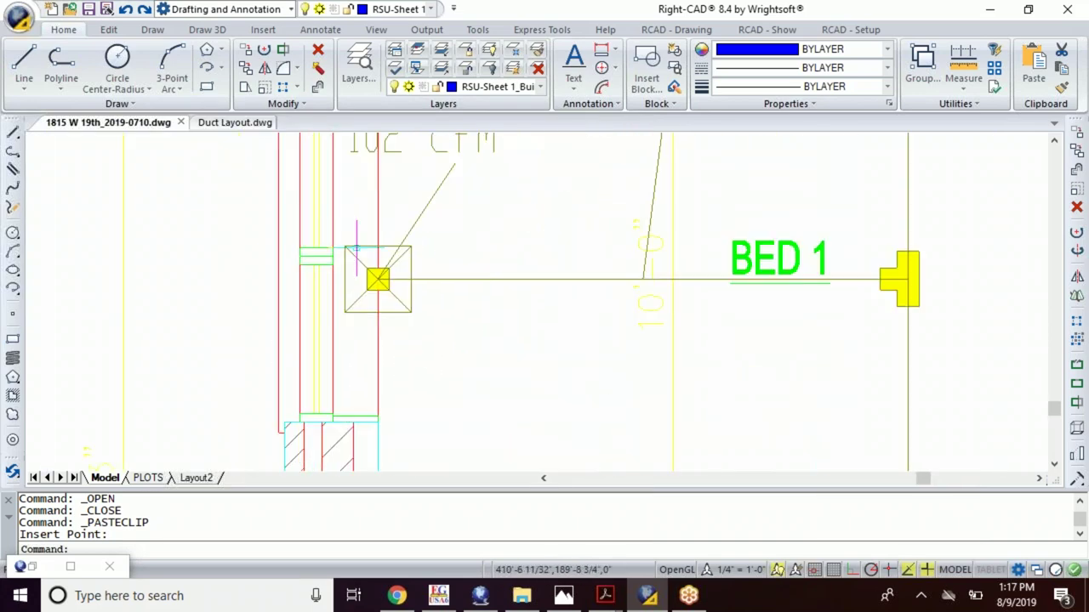
# Move the BED 1 diffuser further right along its duct
pyautogui.click(338, 240)
pyautogui.click(442, 354)
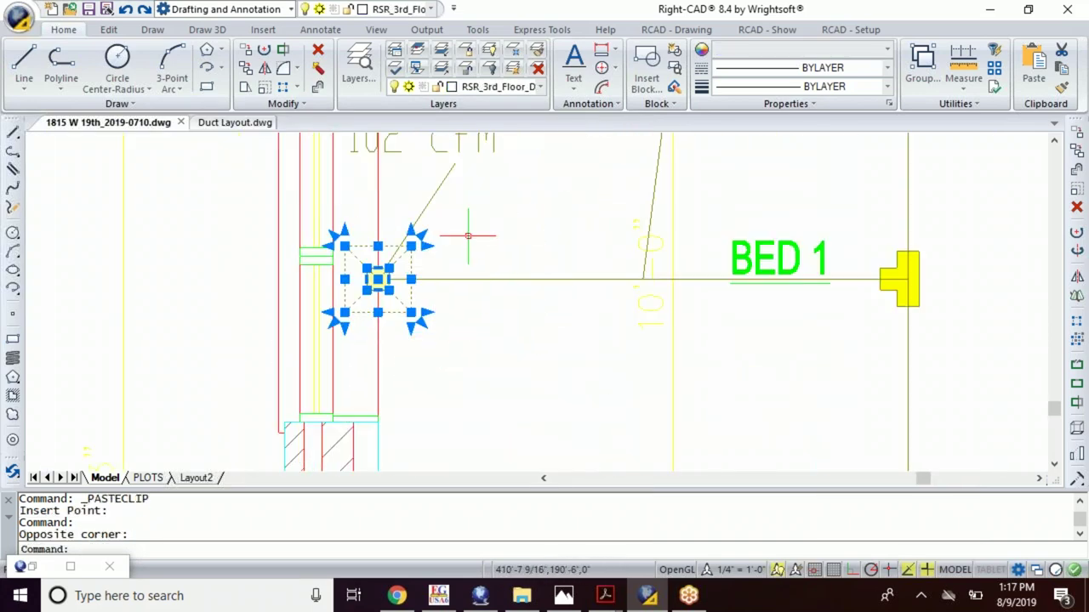
pyautogui.click(245, 53)
pyautogui.click(396, 306)
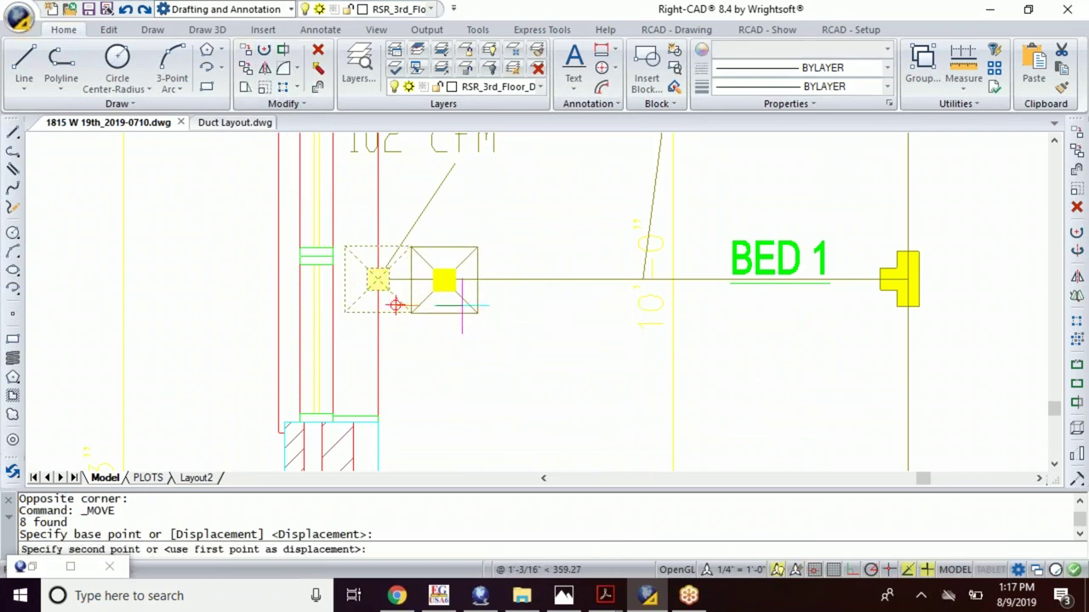
pyautogui.click(467, 308)
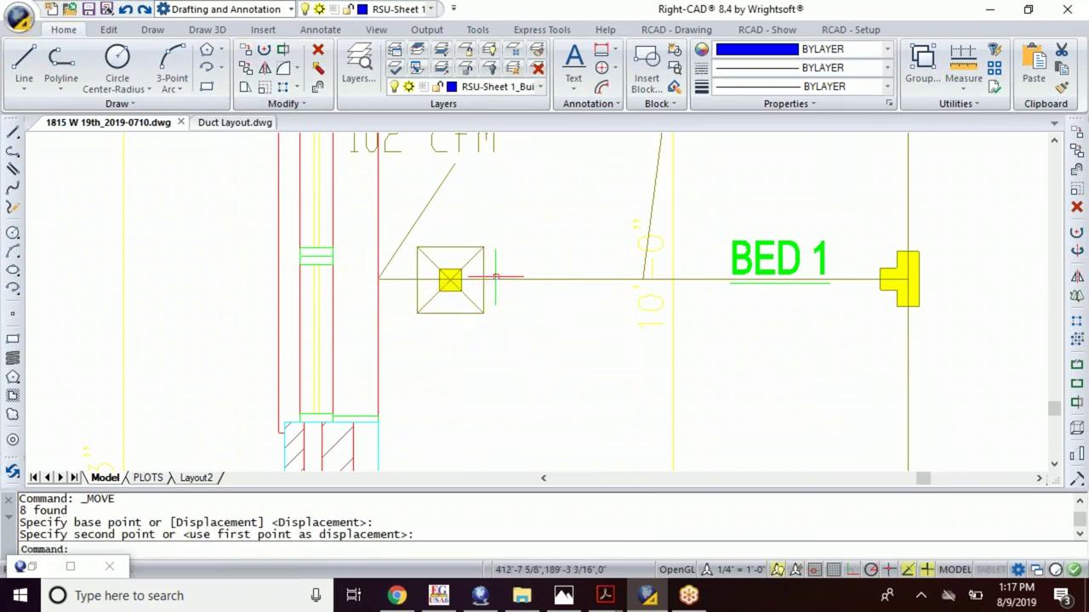
# Stretch the diagonal 102 cfm leader so it runs vertically down to the BED 1 diffuser
pyautogui.click(495, 278)
pyautogui.click(378, 279)
pyautogui.rightClick(551, 294)
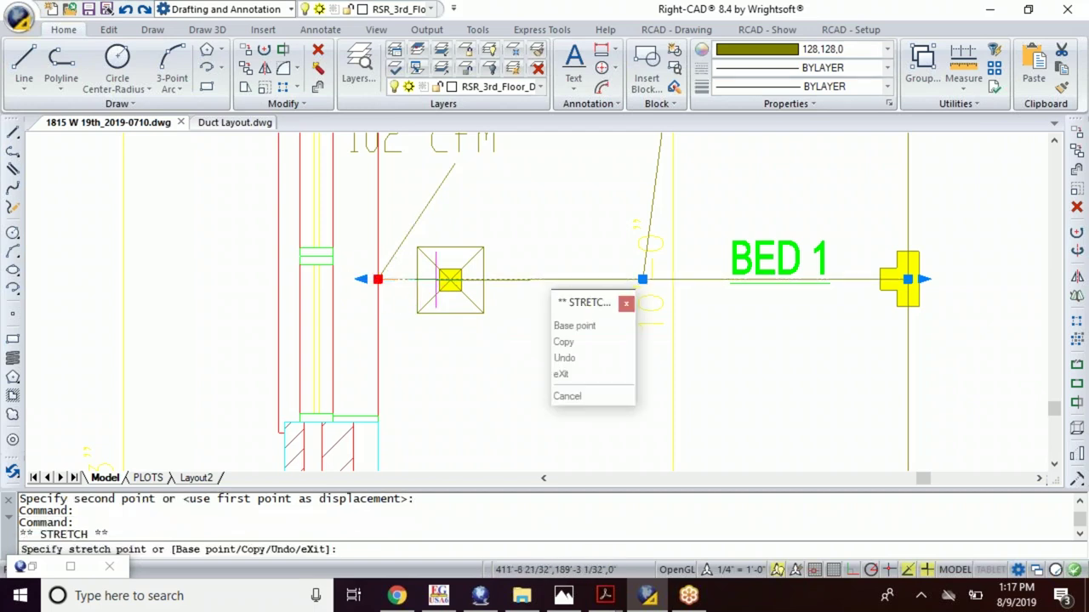
pyautogui.press('Escape')
pyautogui.press('Escape')
pyautogui.moveTo(530, 267); pyautogui.dragTo(521, 433, button='middle')
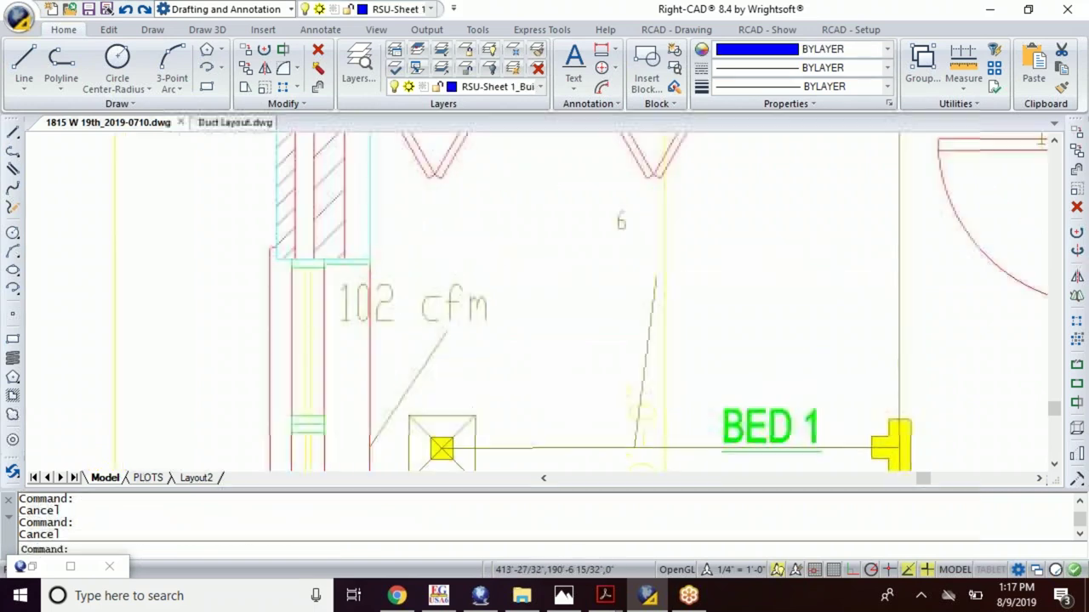
pyautogui.click(414, 374)
pyautogui.click(416, 392)
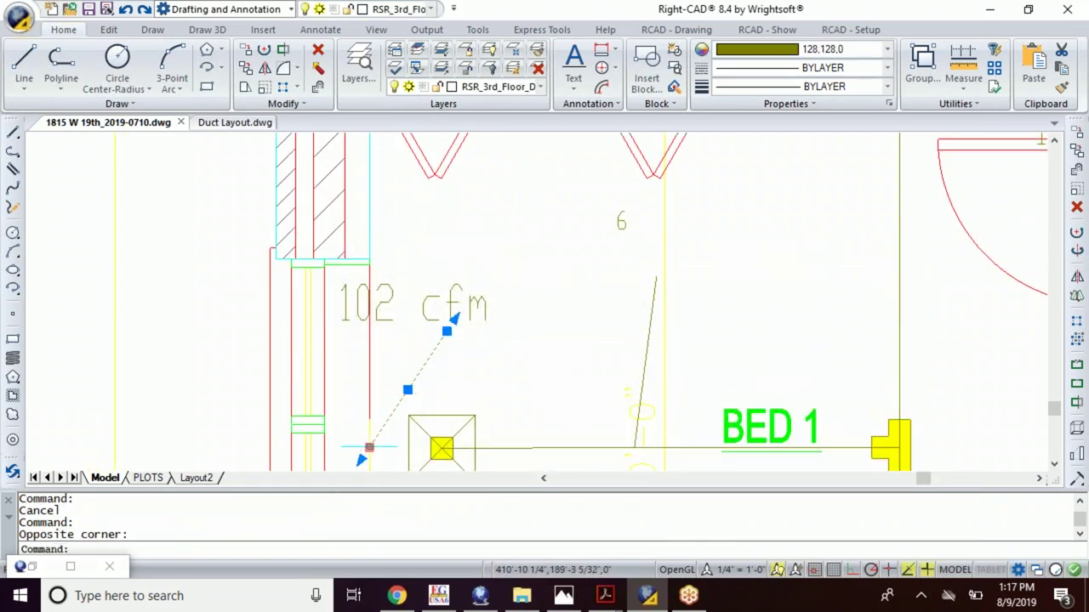
pyautogui.click(369, 447)
pyautogui.rightClick(551, 294)
pyautogui.click(449, 444)
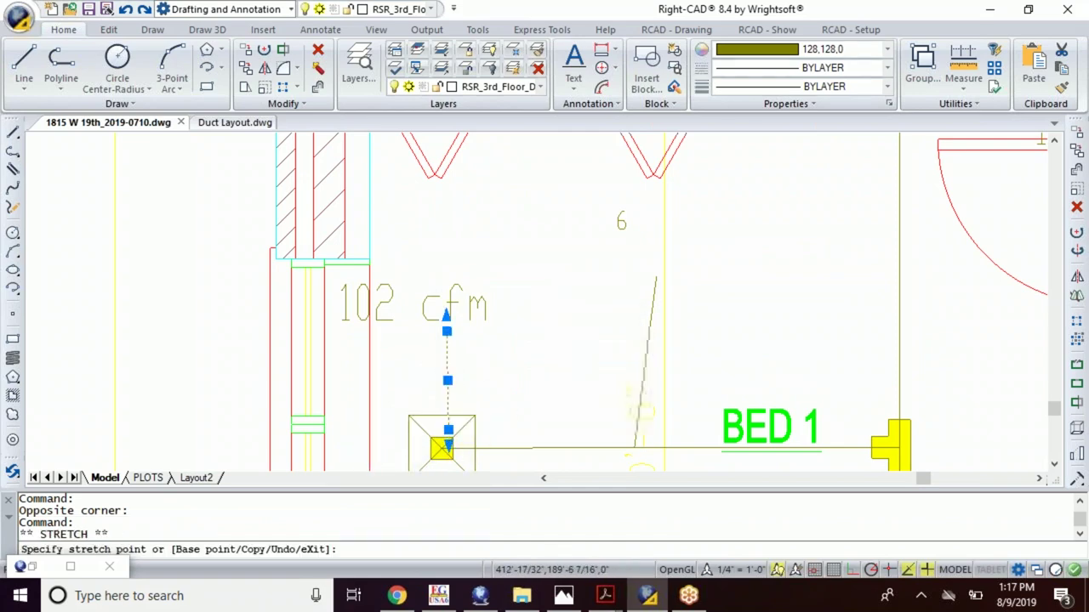
# Select the 800 cfm fitting group together with its dotted branch duct and 14" leader
pyautogui.press('Escape')
pyautogui.press('Escape')
pyautogui.scroll(-5, 458, 397)
pyautogui.scroll(5, 596, 296)
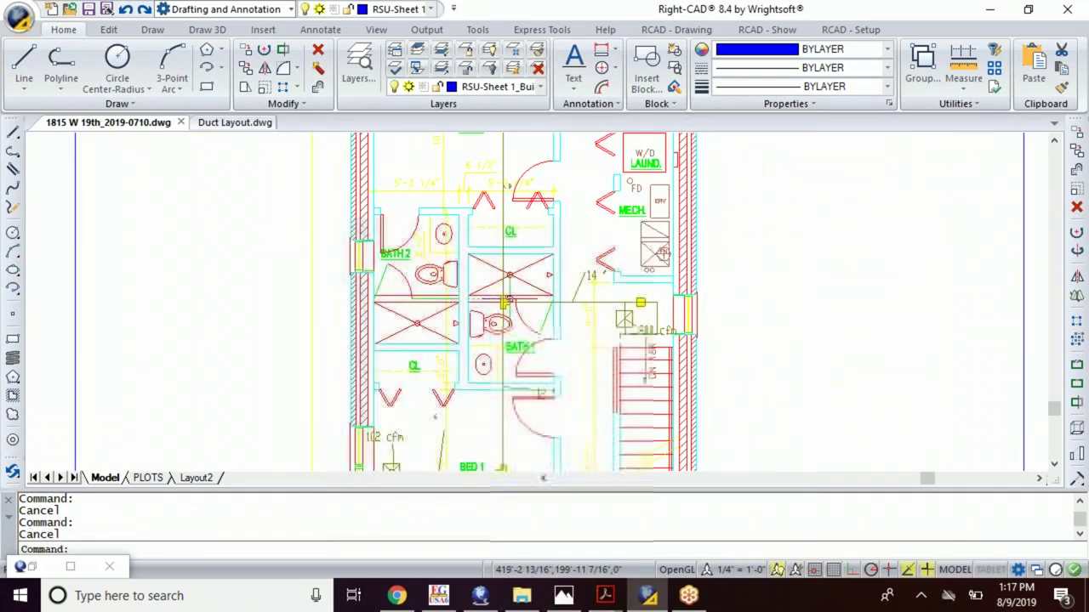
pyautogui.scroll(-2, 595, 297)
pyautogui.scroll(6, 655, 349)
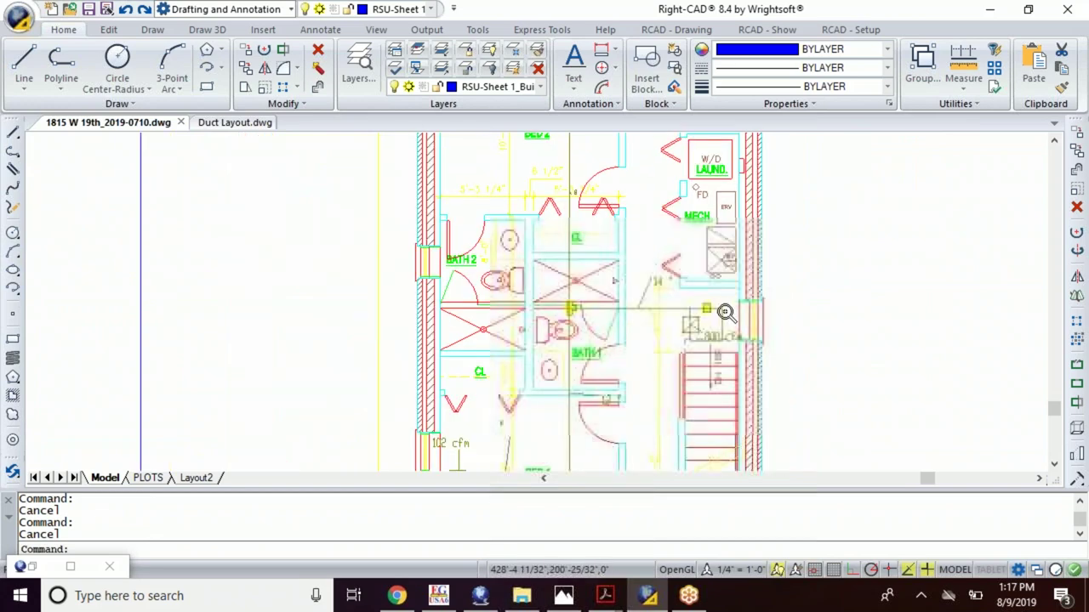
pyautogui.scroll(-4, 688, 332)
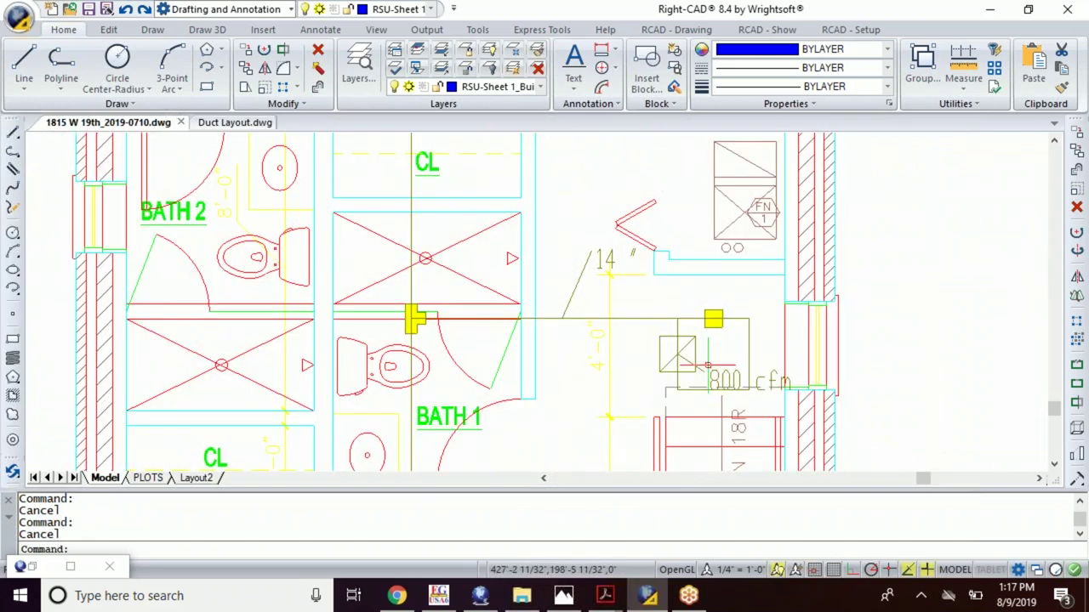
pyautogui.click(644, 306)
pyautogui.click(817, 424)
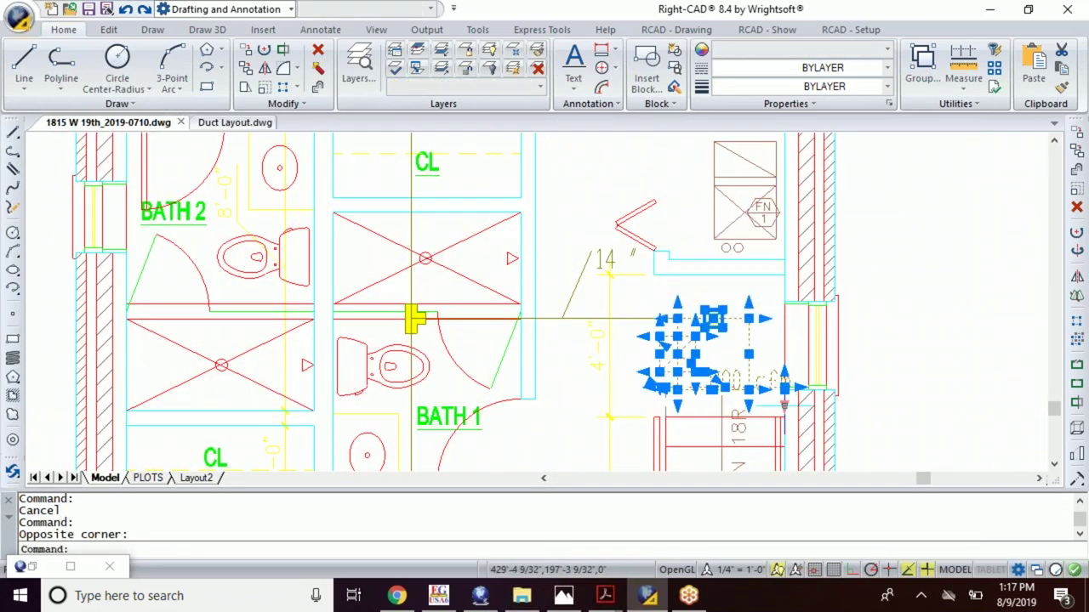
pyautogui.press('Escape')
pyautogui.click(595, 320)
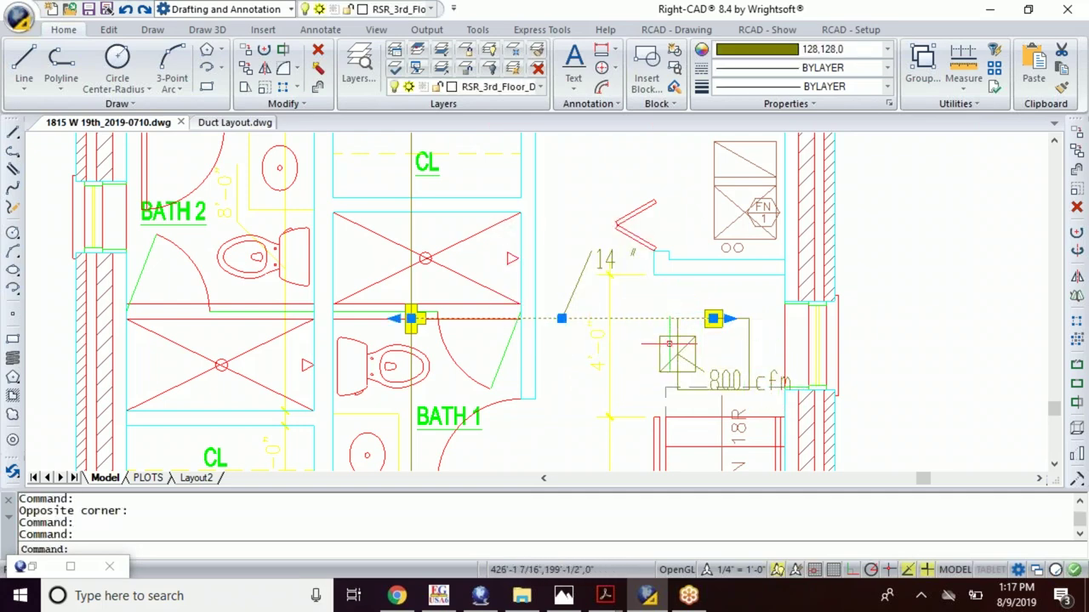
pyautogui.click(654, 297)
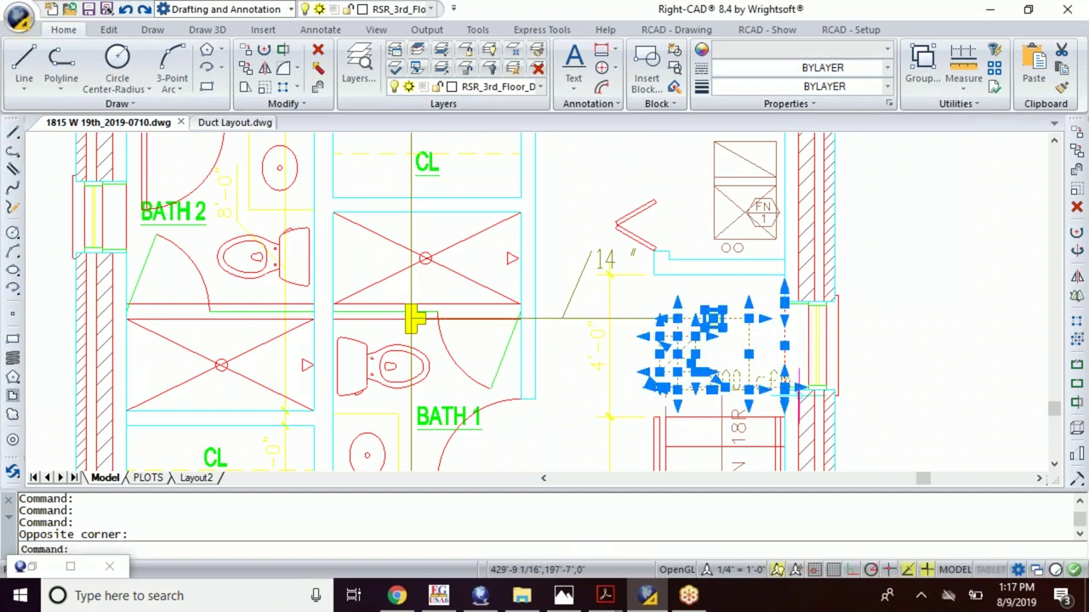
pyautogui.click(637, 324)
pyautogui.click(642, 318)
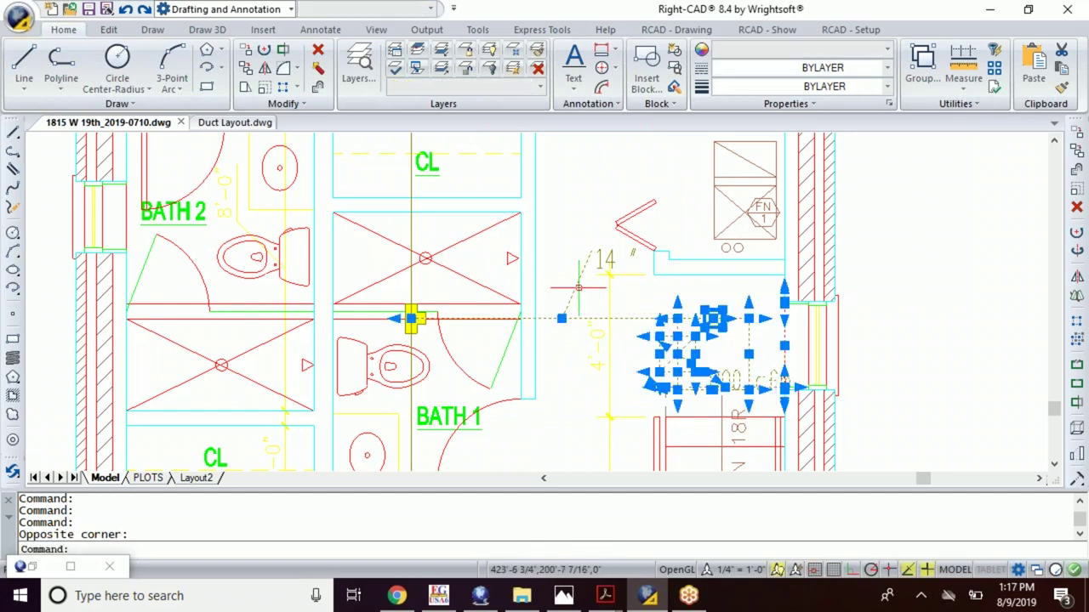
pyautogui.click(578, 288)
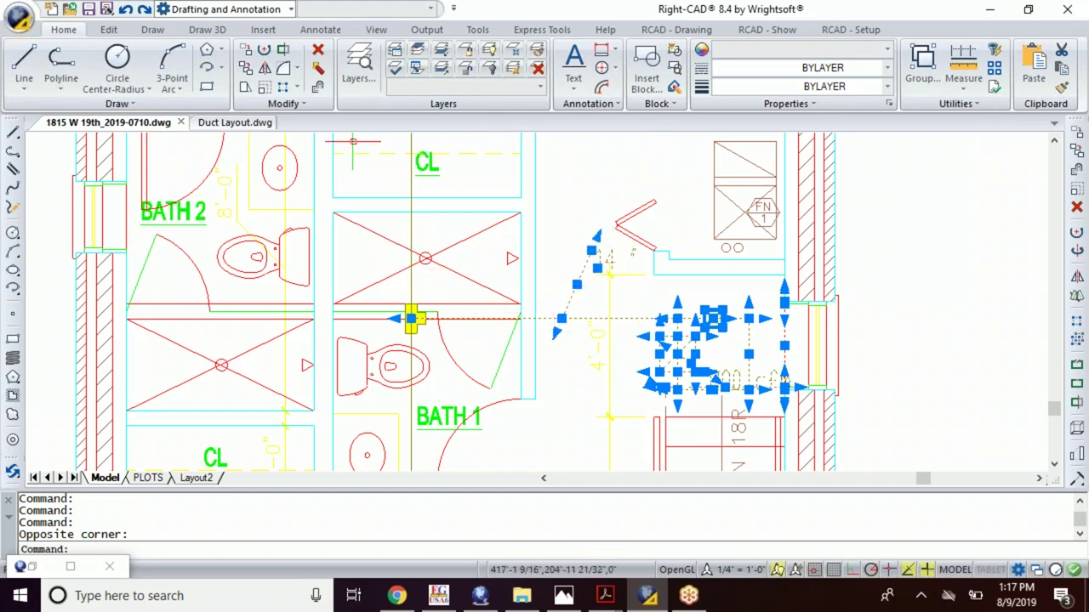
# Move the selection straight up into the MECH room with Ortho on
pyautogui.click(245, 49)
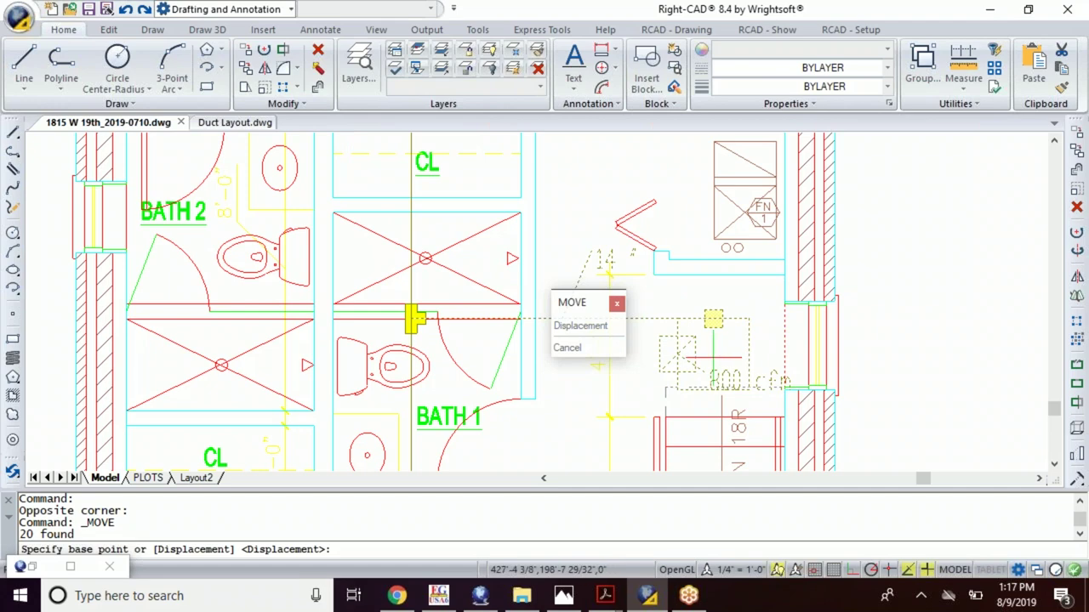
pyautogui.click(854, 571)
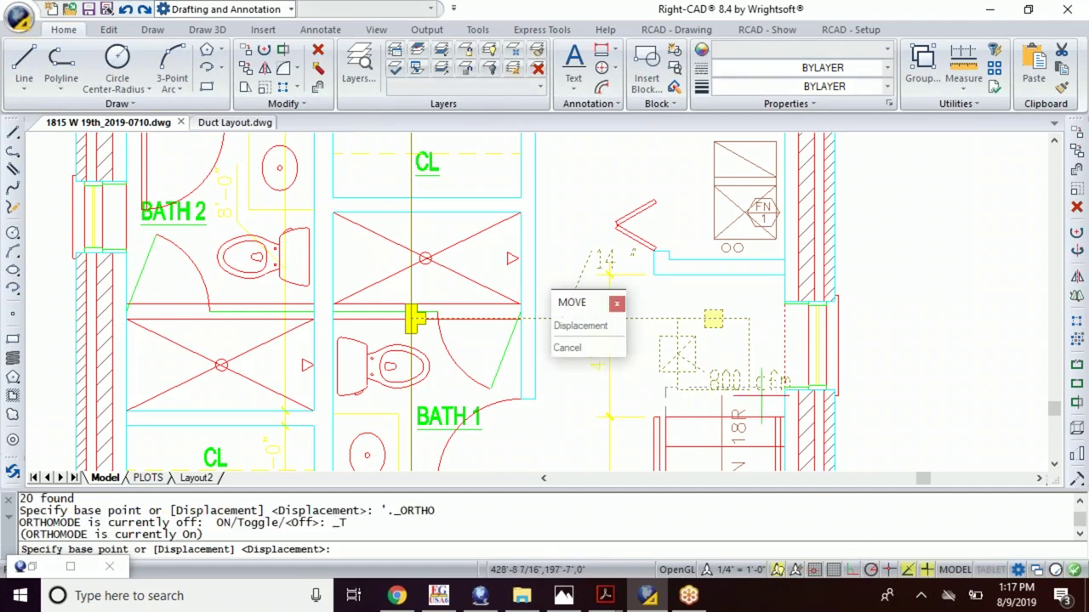
pyautogui.click(713, 319)
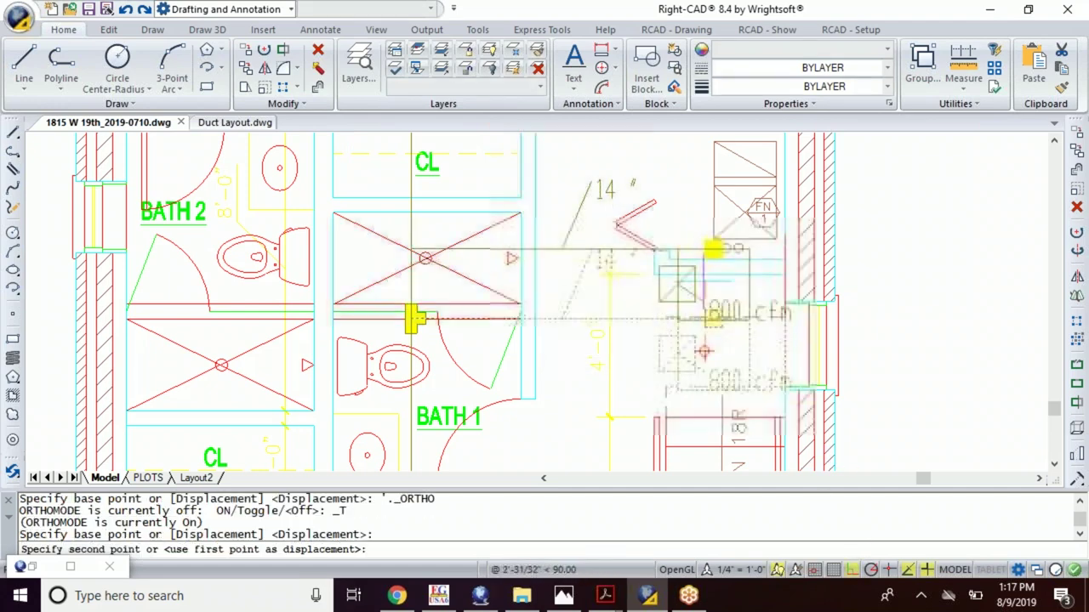
pyautogui.moveTo(717, 207); pyautogui.dragTo(728, 400, button='middle')
pyautogui.scroll(-5, 728, 400)
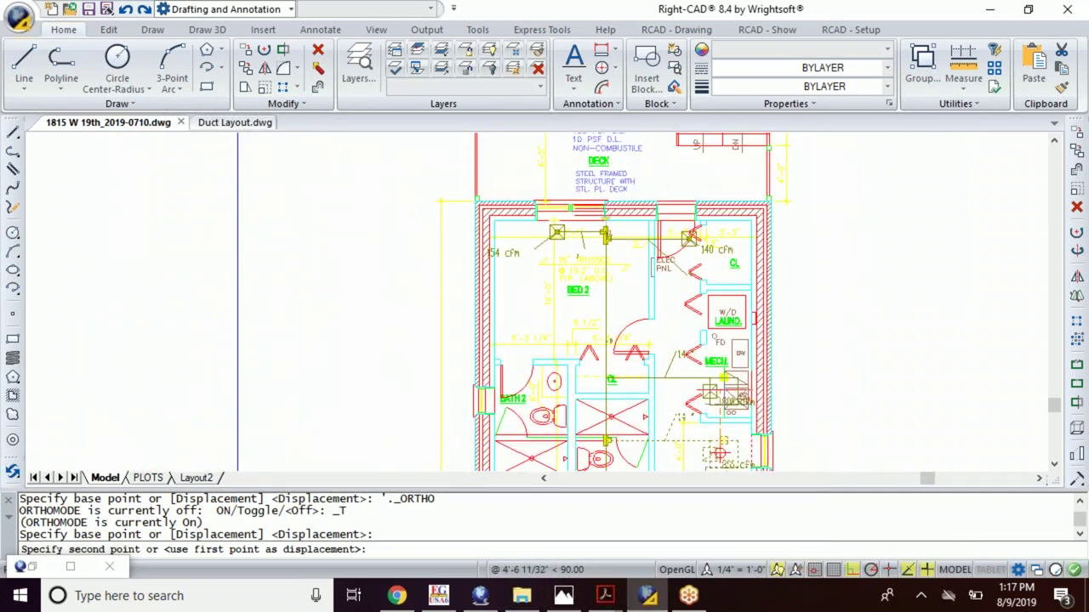
pyautogui.click(723, 381)
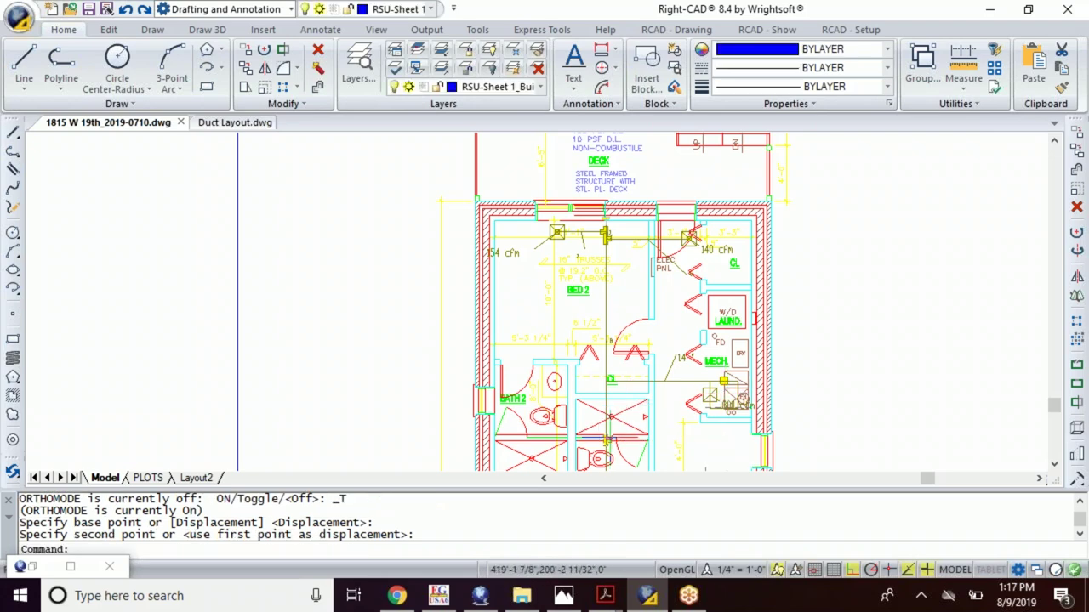
# Delete the yellow fitting at the bathroom duct tee
pyautogui.scroll(5, 609, 442)
pyautogui.click(612, 374)
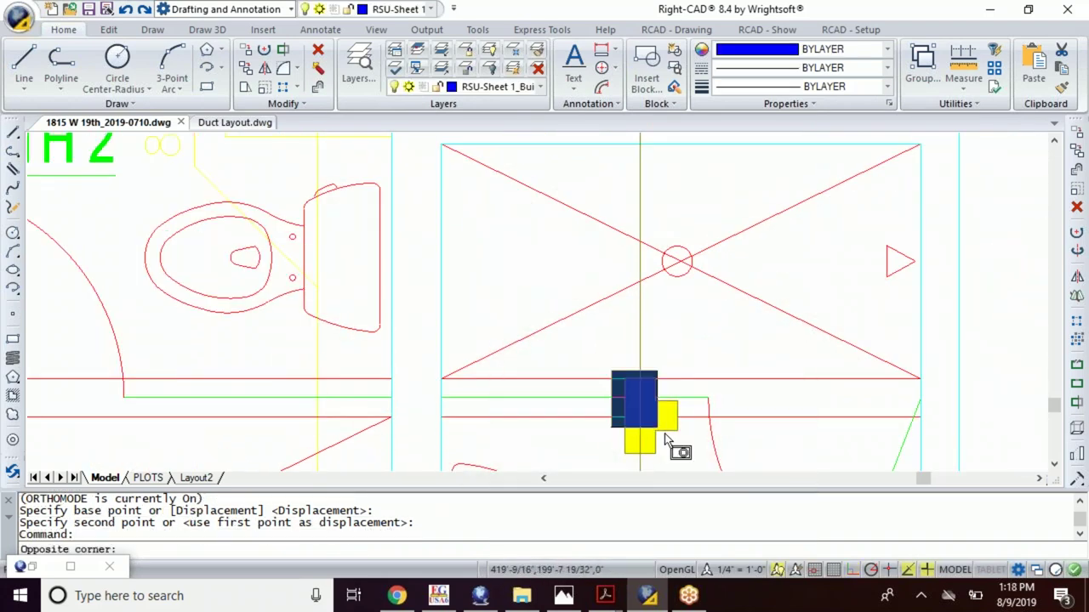
pyautogui.click(685, 463)
pyautogui.press('Delete')
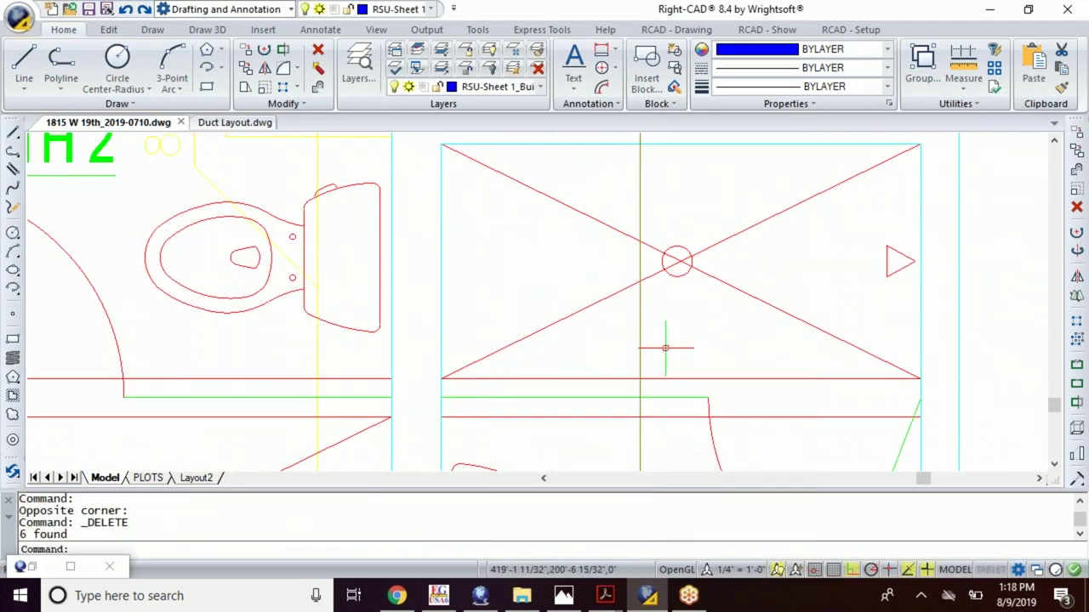
# Delete the stray vertical duct line, green vertical line and short horizontal segment near MECH
pyautogui.scroll(-5, 663, 348)
pyautogui.scroll(5, 666, 331)
pyautogui.scroll(-5, 602, 328)
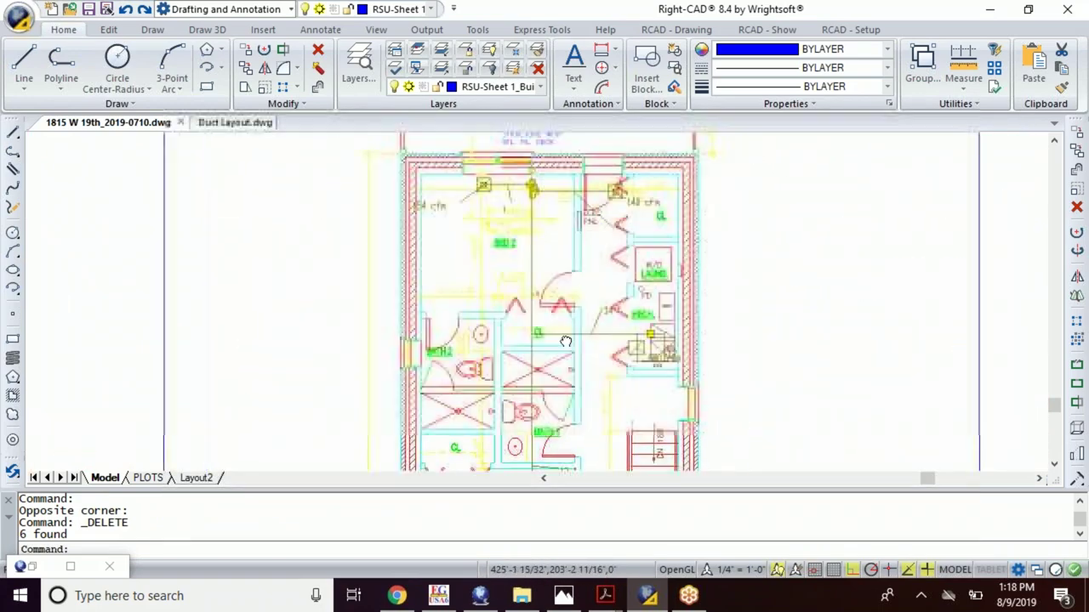
pyautogui.scroll(2, 595, 374)
pyautogui.scroll(3, 594, 388)
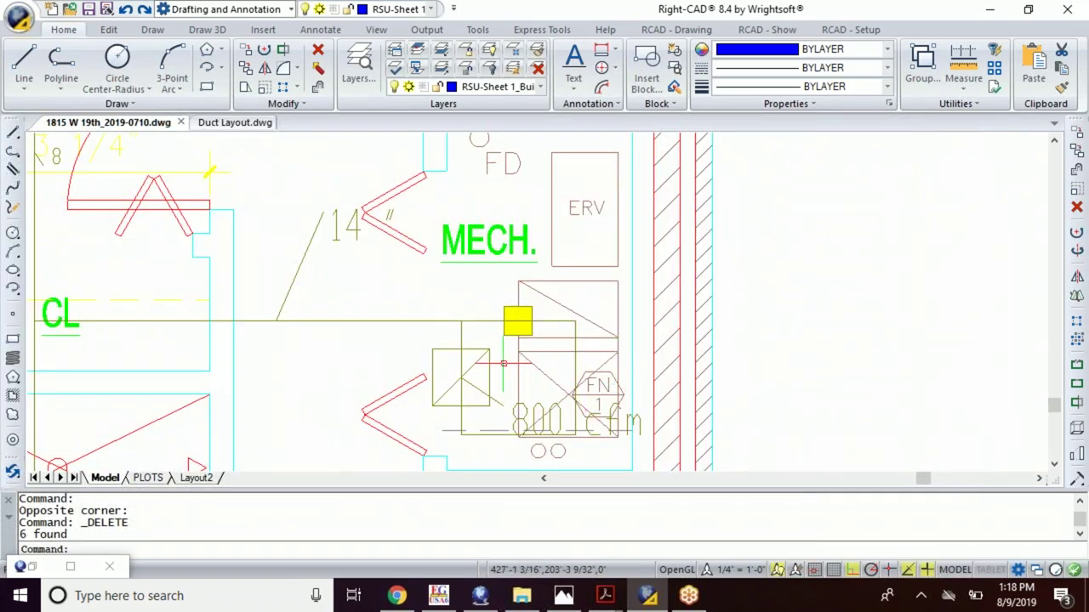
pyautogui.click(461, 336)
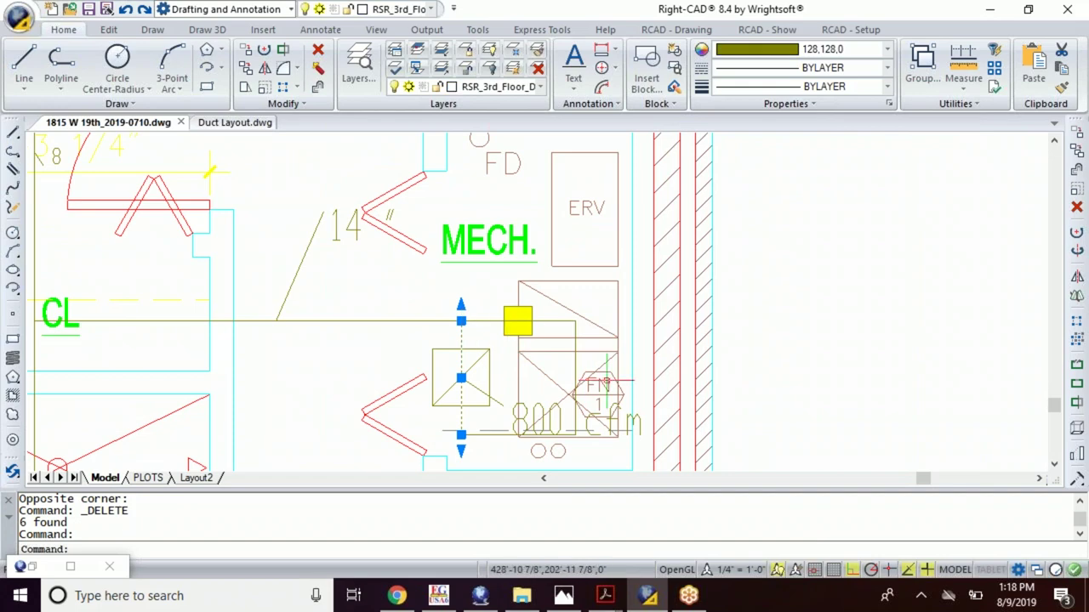
pyautogui.press('Delete')
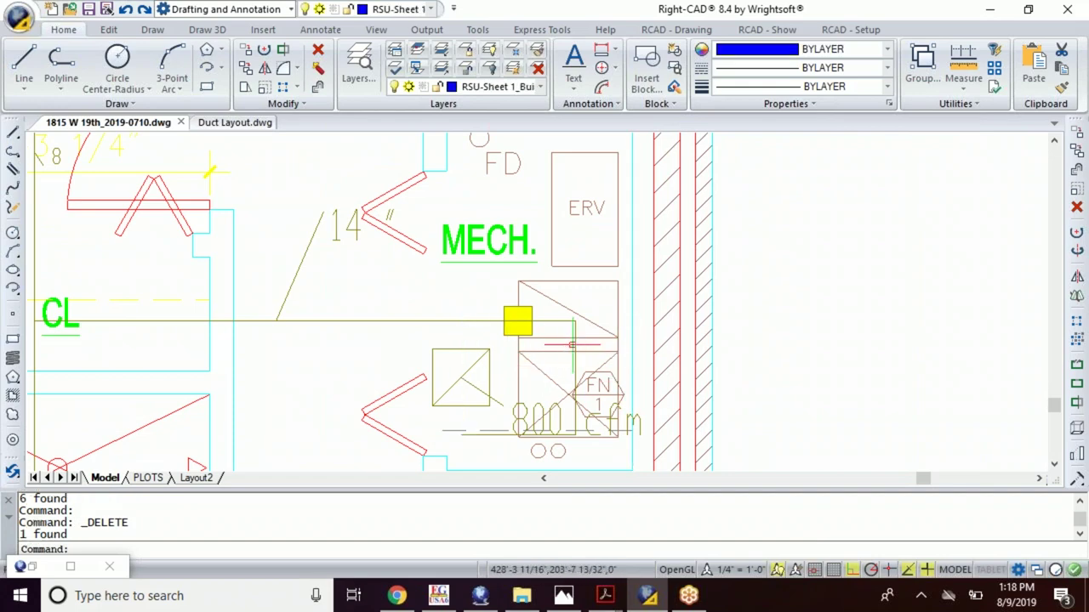
pyautogui.click(573, 345)
pyautogui.press('Delete')
pyautogui.click(549, 321)
pyautogui.press('Delete')
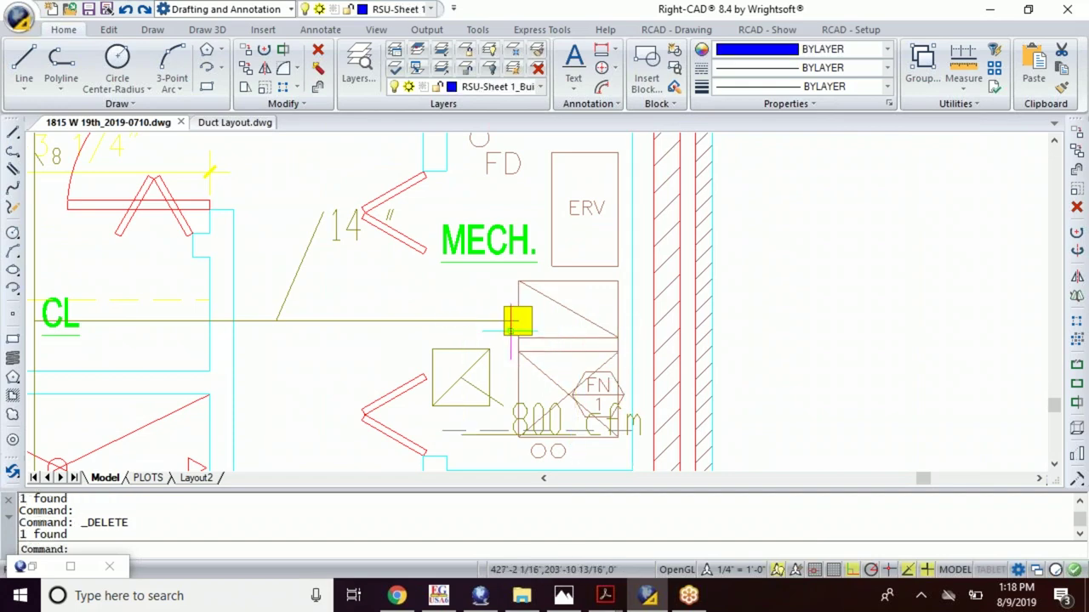
# Delete the yellow square, the 800 cfm label and the leftover short duct line
pyautogui.click(490, 287)
pyautogui.click(562, 364)
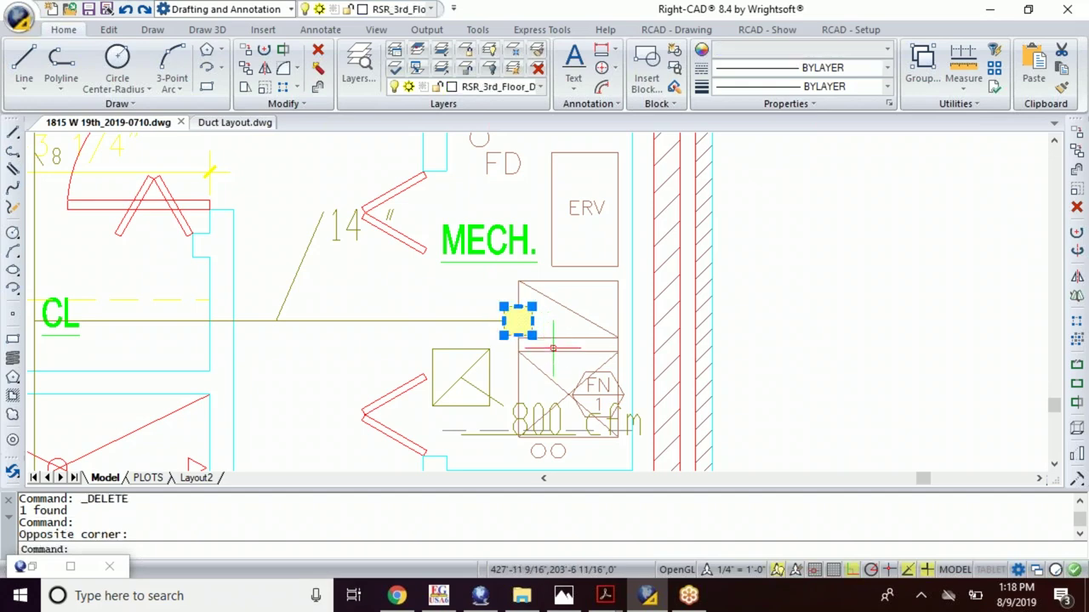
pyautogui.press('Delete')
pyautogui.click(587, 429)
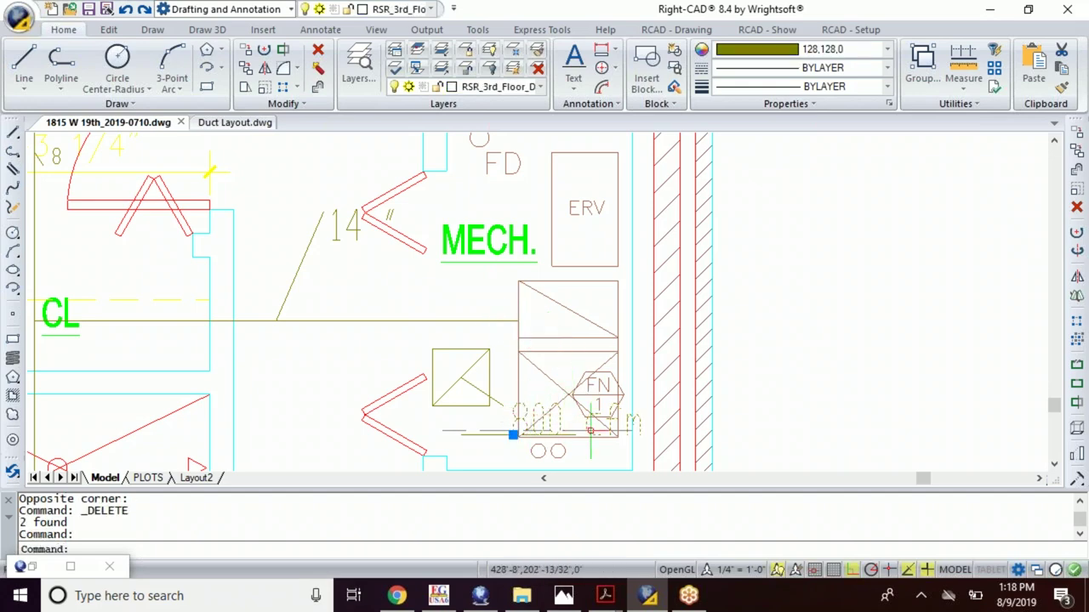
pyautogui.press('Delete')
pyautogui.click(476, 388)
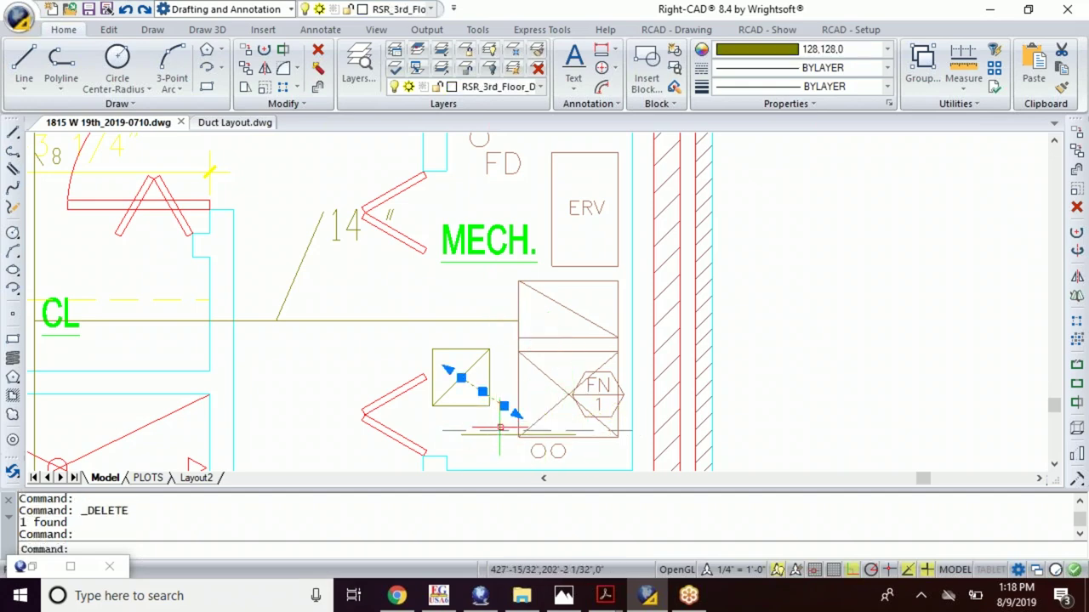
pyautogui.press('Delete')
# Select the horizontal branch duct line and the diagonal 14" leader
pyautogui.scroll(-2, 482, 384)
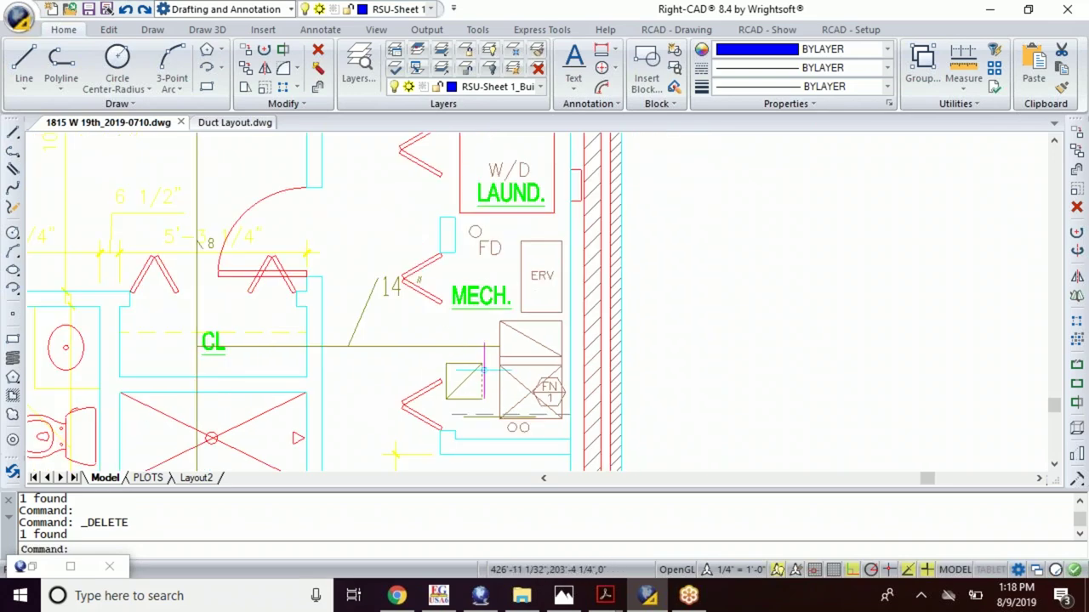
pyautogui.click(420, 347)
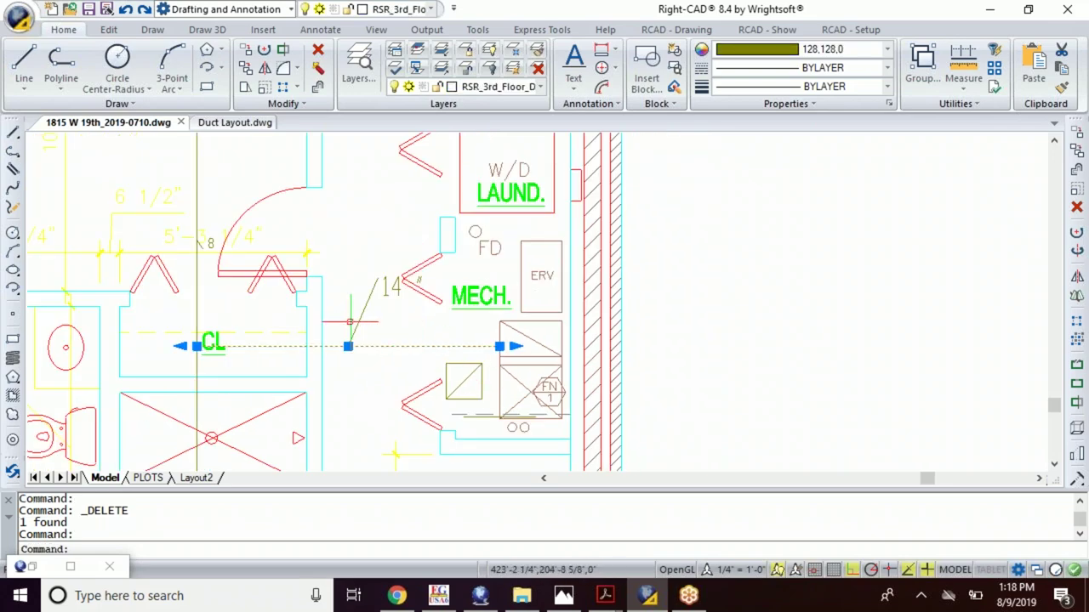
pyautogui.click(367, 299)
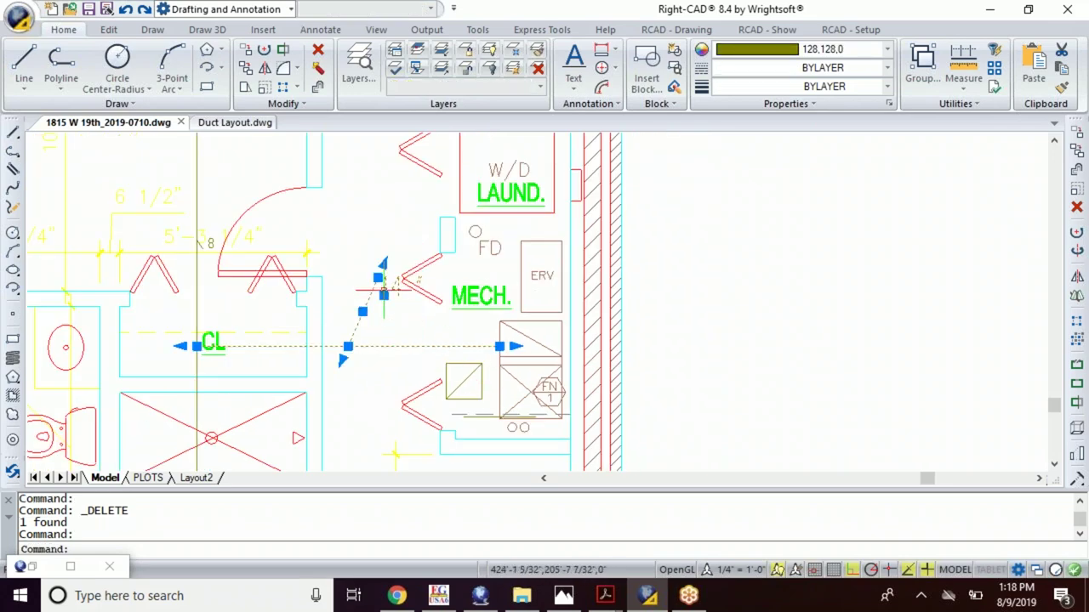
# Move the duct line and 14" dimension lower
pyautogui.click(245, 50)
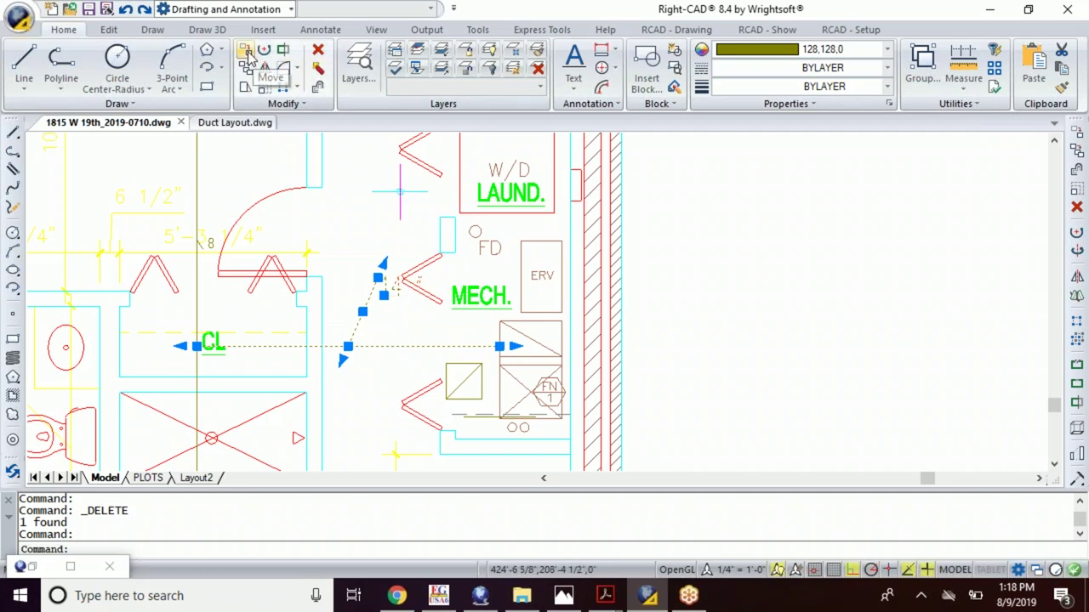
pyautogui.click(386, 346)
pyautogui.click(395, 393)
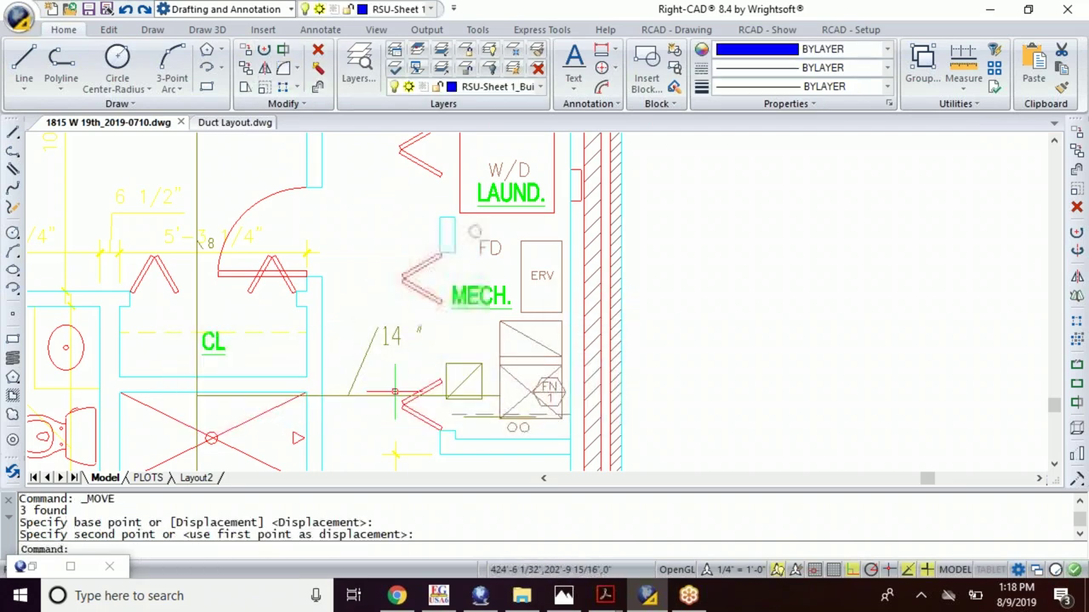
pyautogui.scroll(4, 473, 379)
# Move the square fitting and its lines straight up beside the MECH equipment, off the duct line
pyautogui.press('Escape')
pyautogui.click(459, 395)
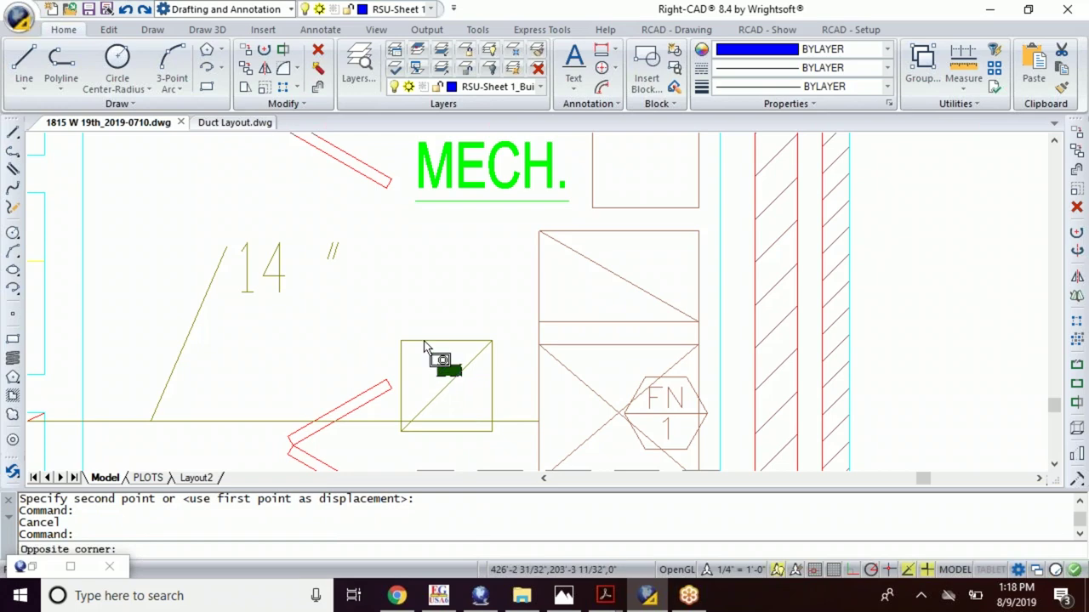
pyautogui.click(424, 344)
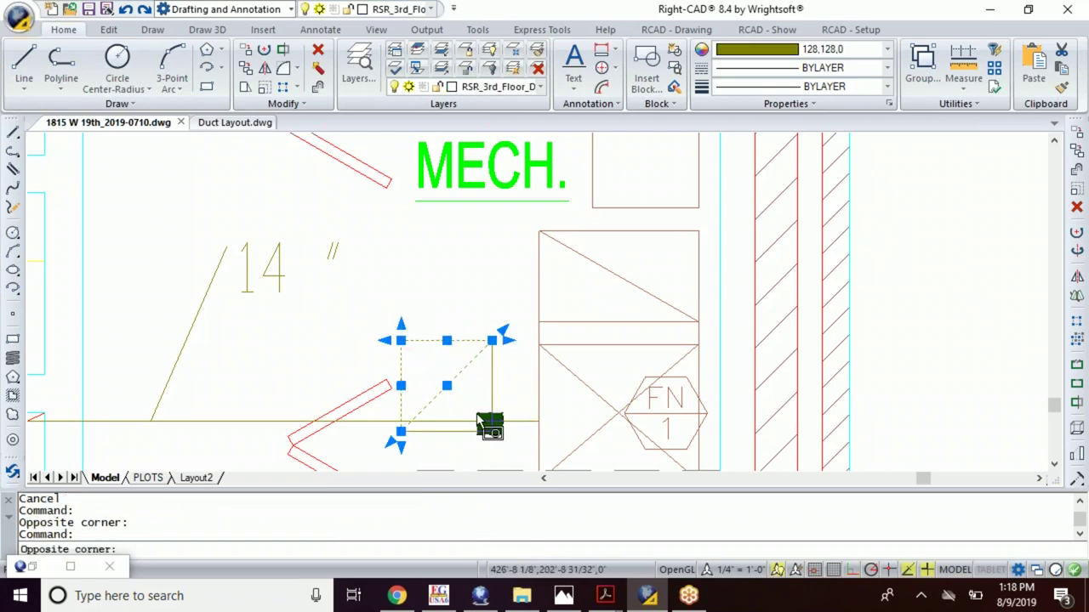
pyautogui.press('Escape')
pyautogui.click(395, 326)
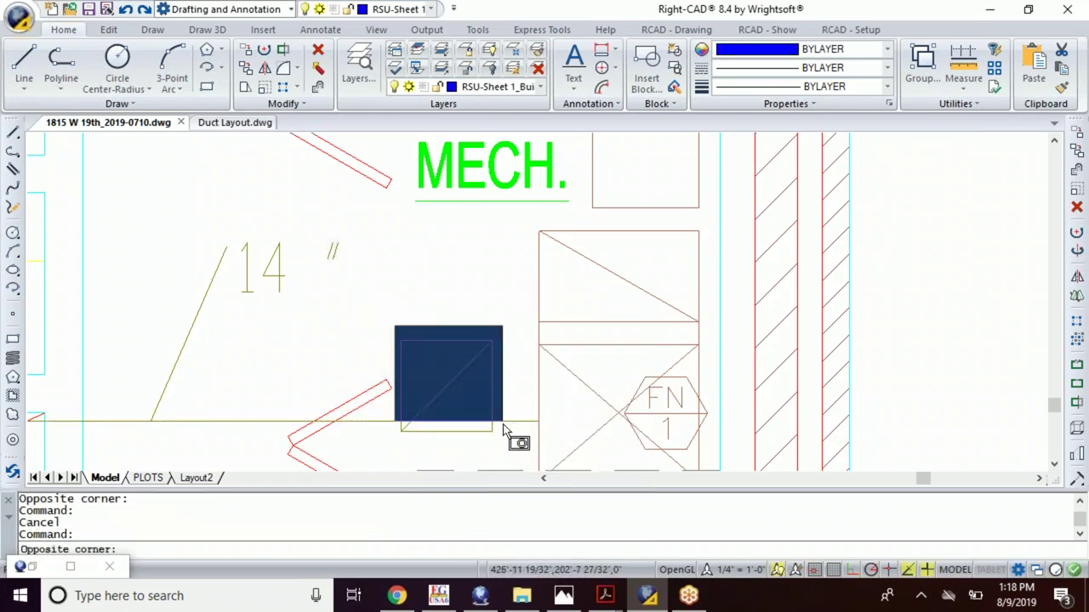
pyautogui.click(503, 430)
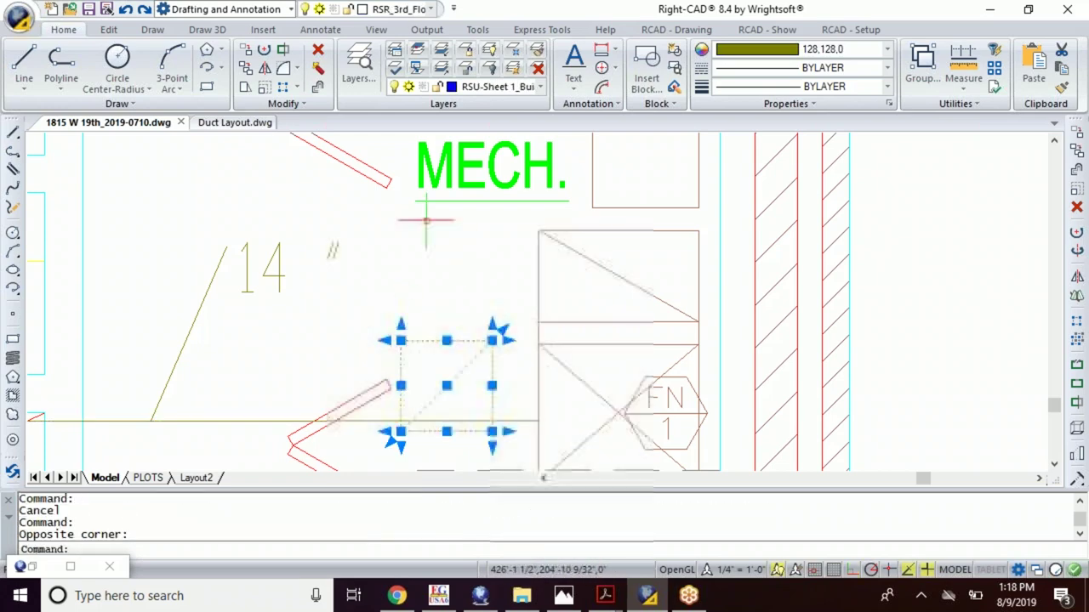
pyautogui.click(246, 70)
pyautogui.click(434, 420)
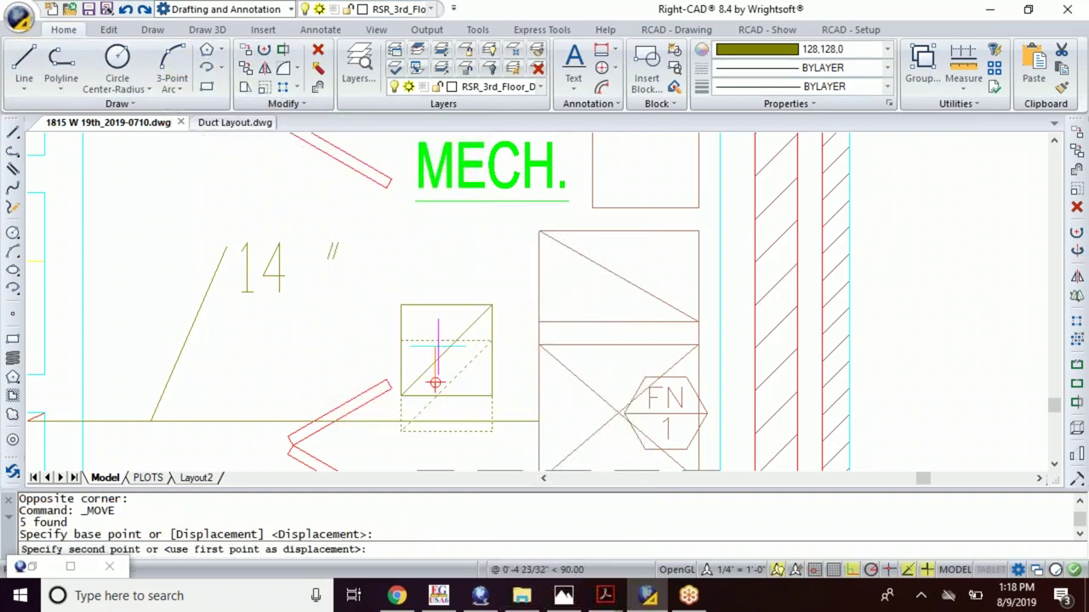
pyautogui.click(439, 276)
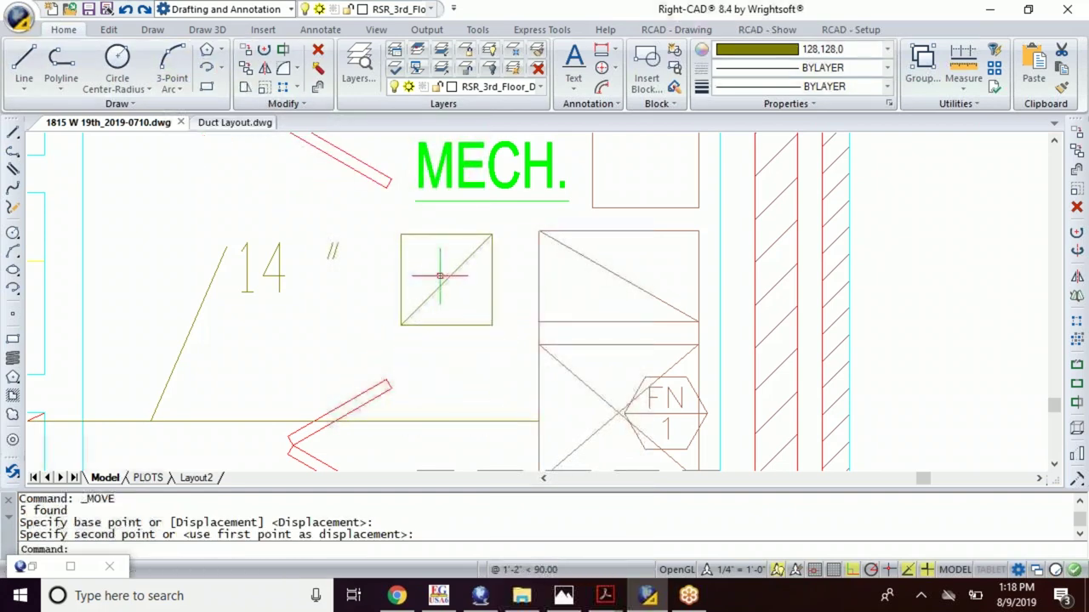
pyautogui.scroll(-6, 440, 275)
pyautogui.scroll(4, 425, 323)
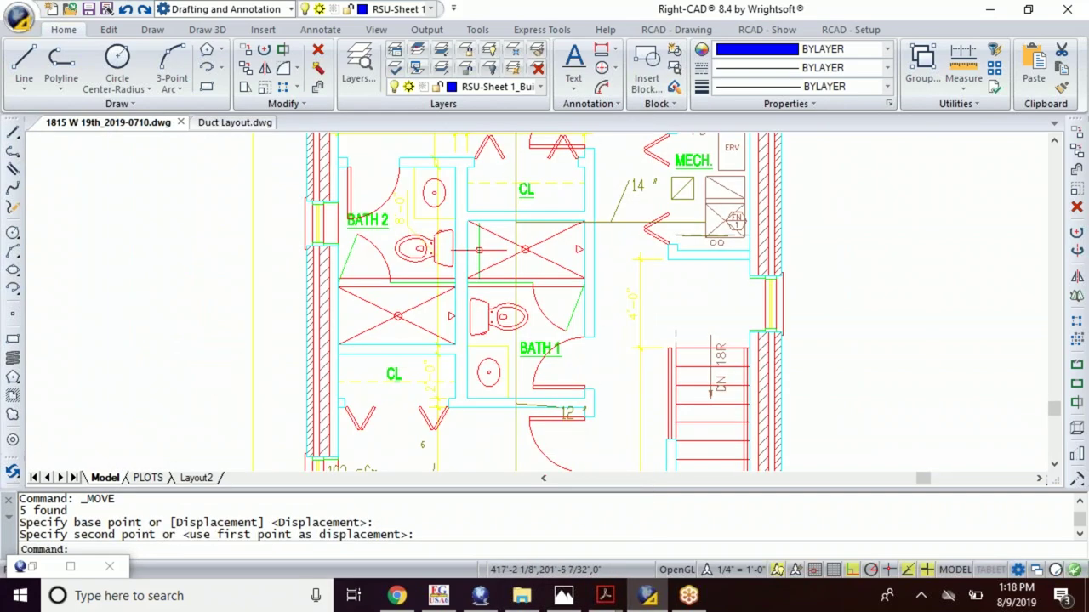
pyautogui.scroll(-5, 544, 302)
pyautogui.scroll(5, 544, 302)
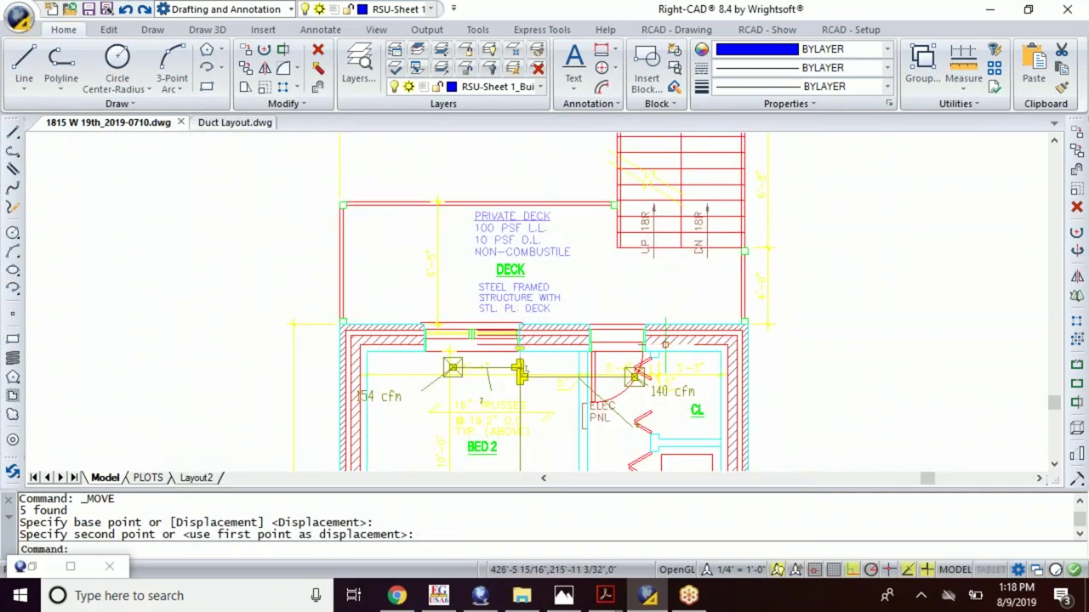
pyautogui.scroll(2, 664, 398)
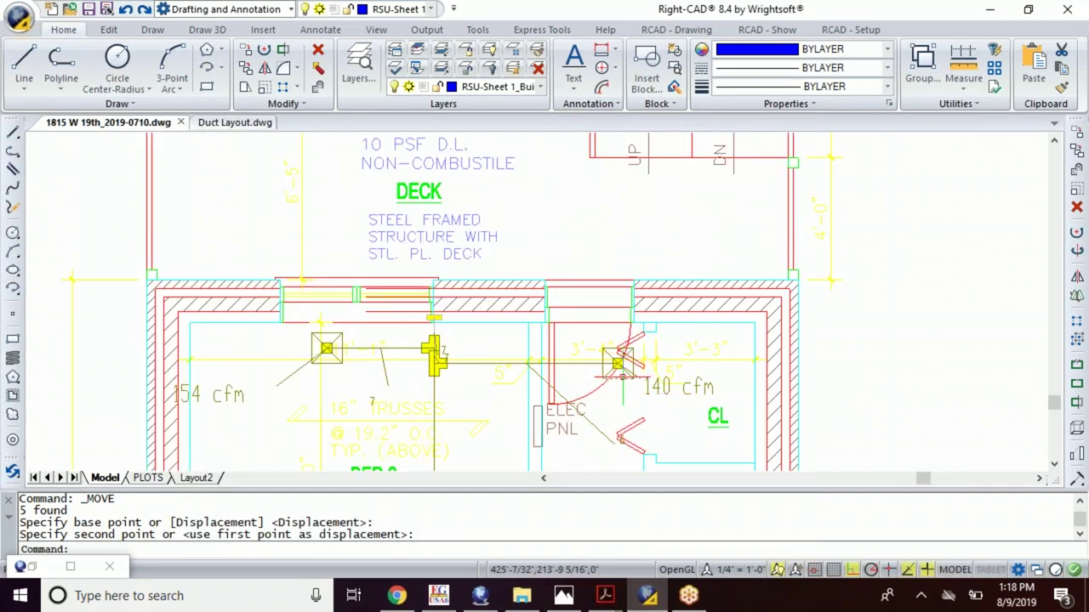
pyautogui.scroll(-5, 621, 361)
pyautogui.scroll(3, 544, 281)
pyautogui.moveTo(536, 136)
pyautogui.mouseDown(button='middle')
pyautogui.moveTo(540, 187)
pyautogui.moveTo(520, 119)
pyautogui.mouseUp(button='middle')
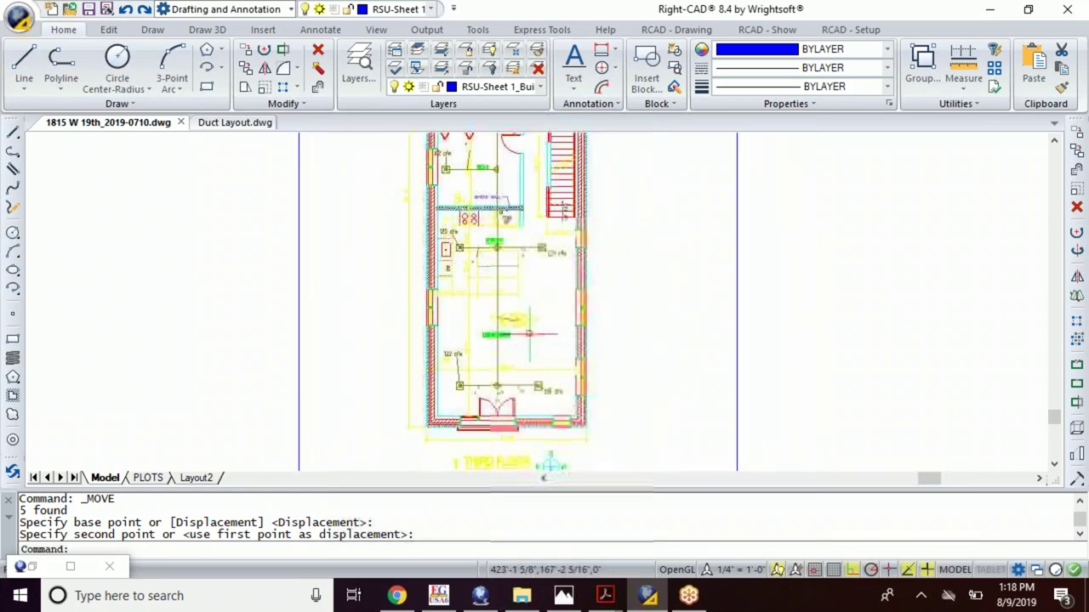
pyautogui.moveTo(545, 426); pyautogui.dragTo(544, 264, button='middle')
pyautogui.scroll(-4, 484, 273)
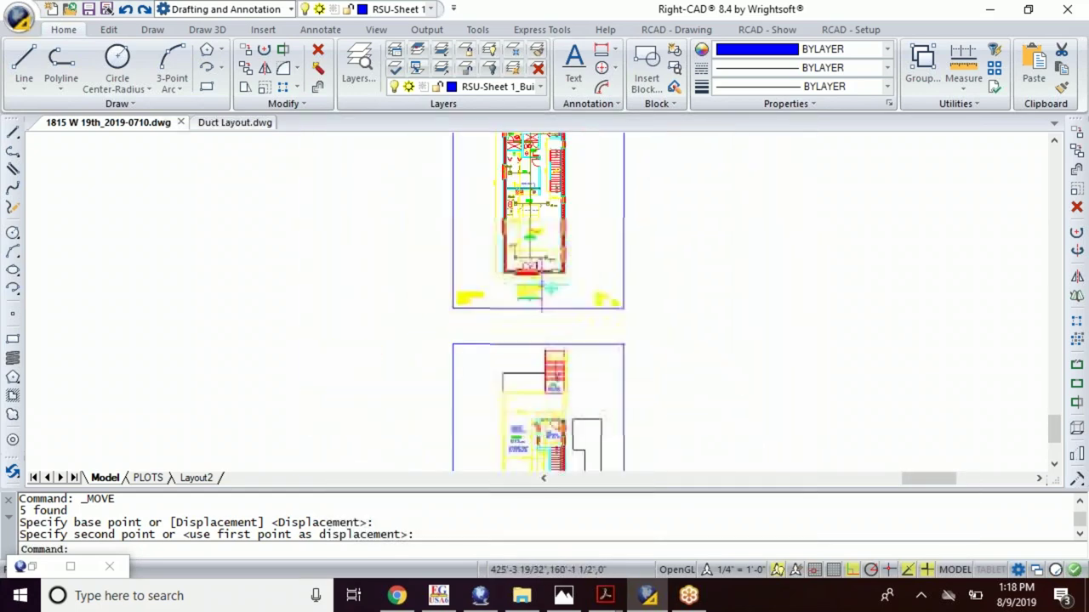
pyautogui.moveTo(631, 394); pyautogui.dragTo(523, 229, button='middle')
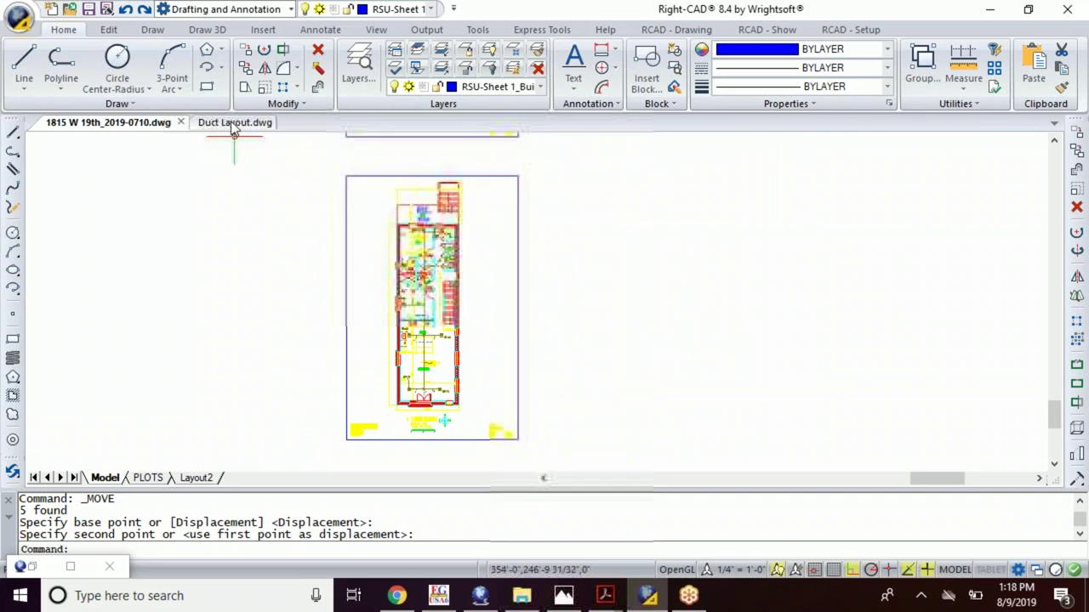
# Save Duct Layout.dwg, then glance at Right-Suite Universal and return to Right-CAD
pyautogui.click(233, 123)
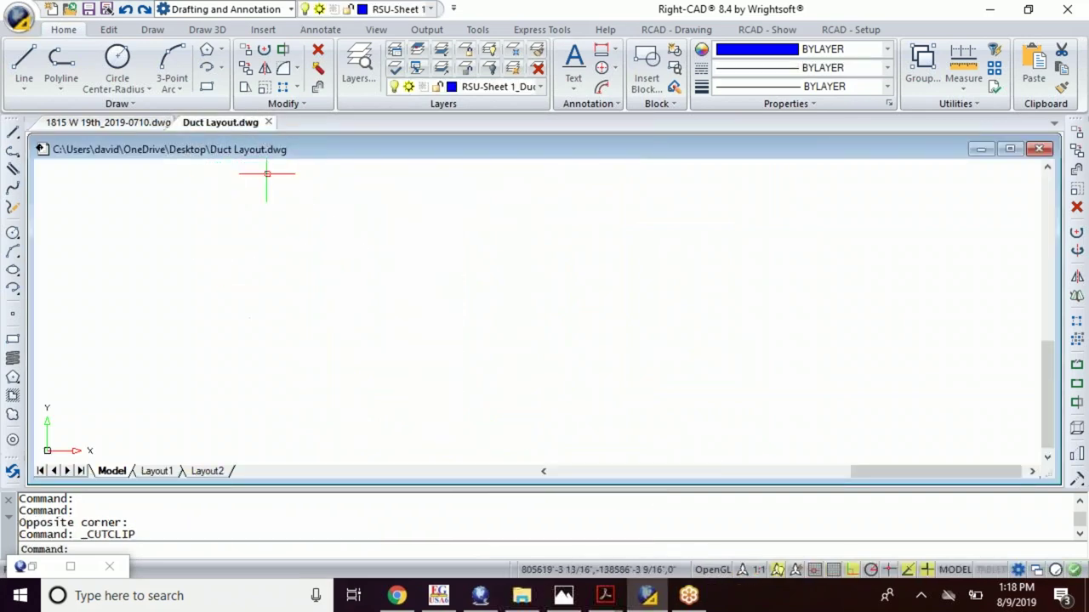
pyautogui.click(90, 10)
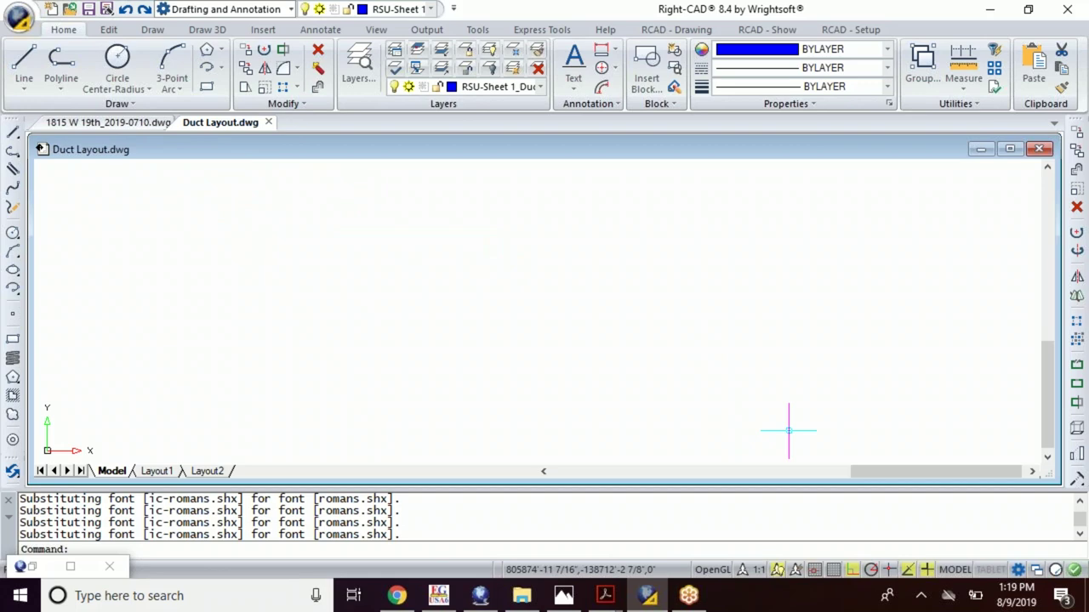
pyautogui.click(480, 595)
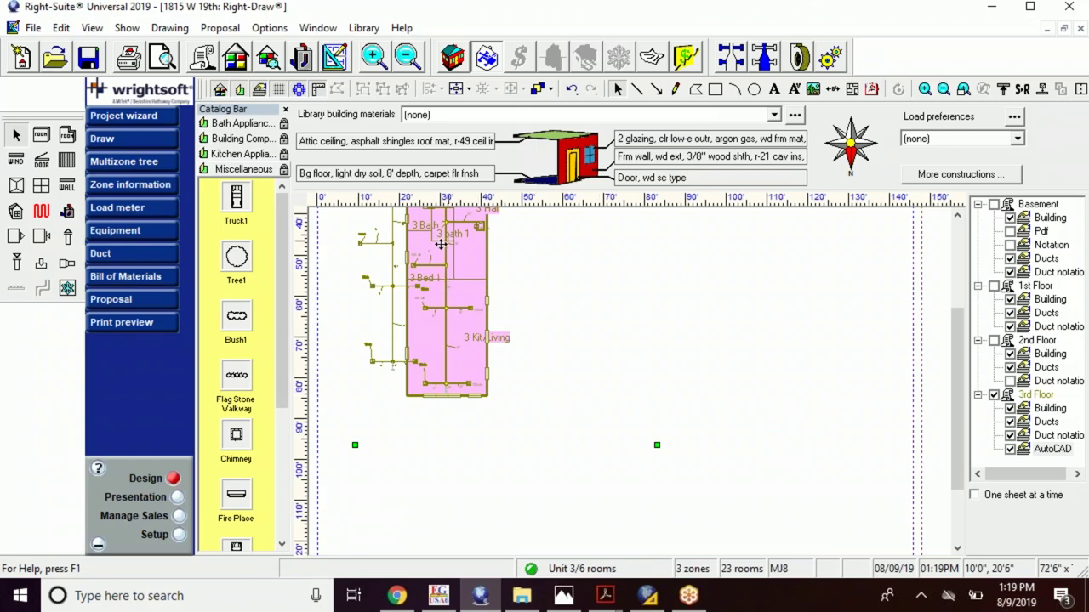
pyautogui.click(648, 596)
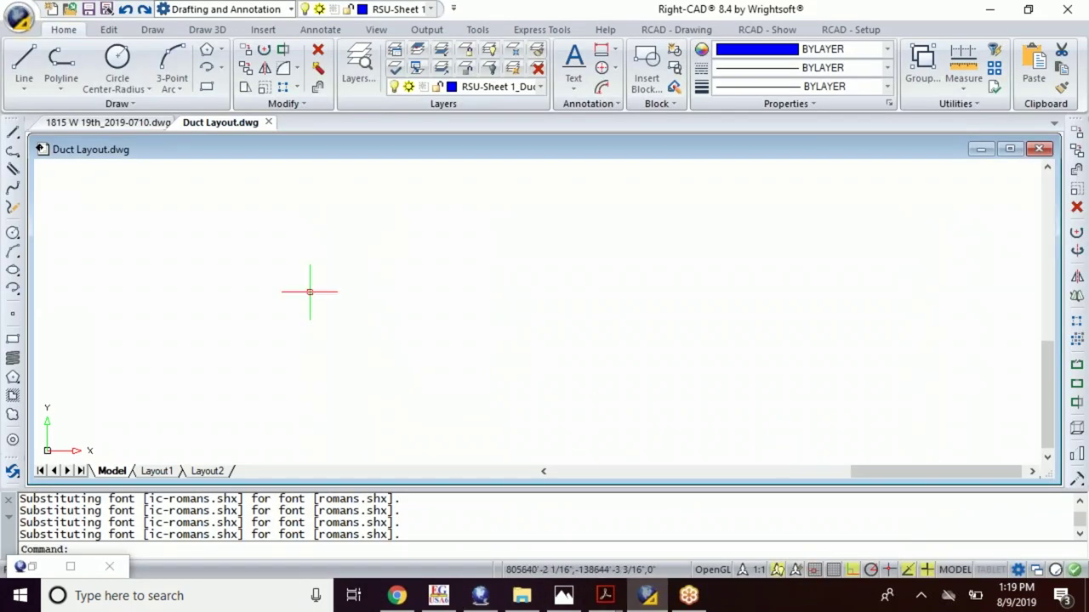
pyautogui.click(87, 124)
pyautogui.scroll(3, 371, 309)
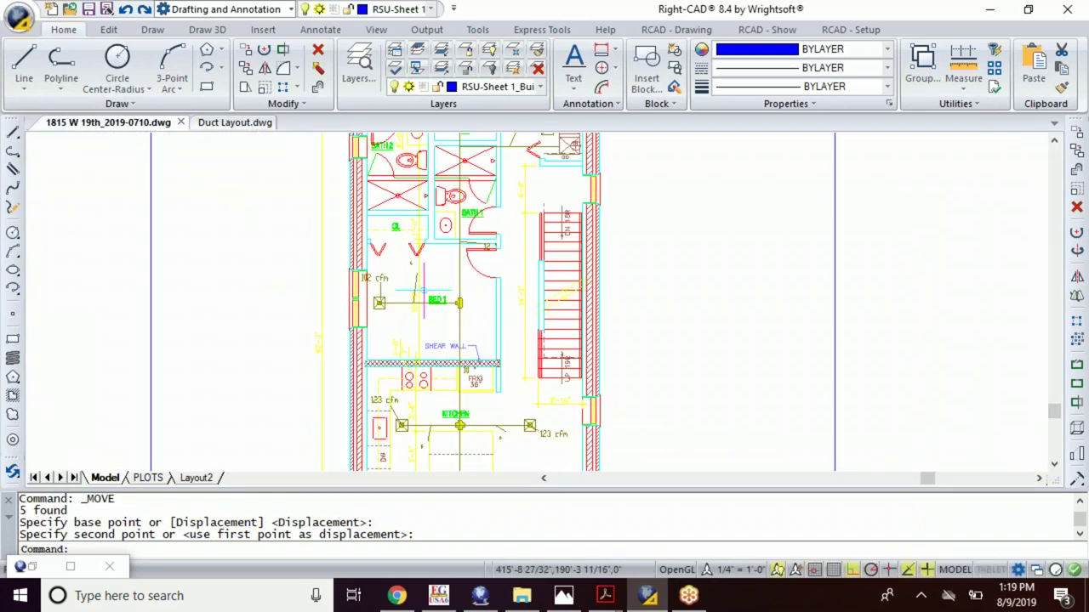
pyautogui.scroll(-3, 425, 293)
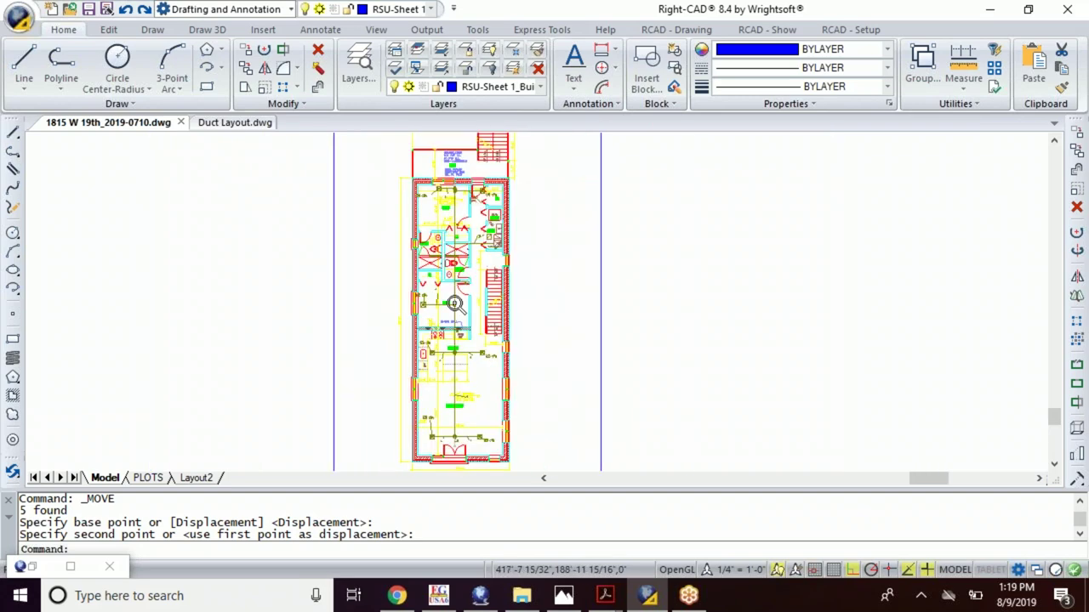
pyautogui.scroll(-2, 522, 338)
pyautogui.scroll(3, 532, 323)
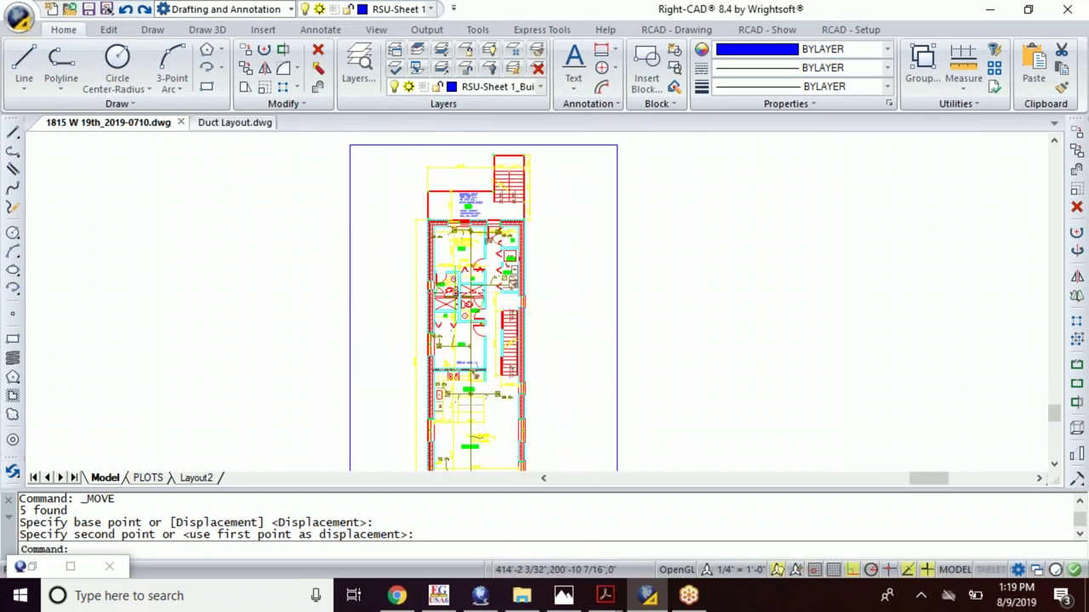
pyautogui.scroll(3, 483, 282)
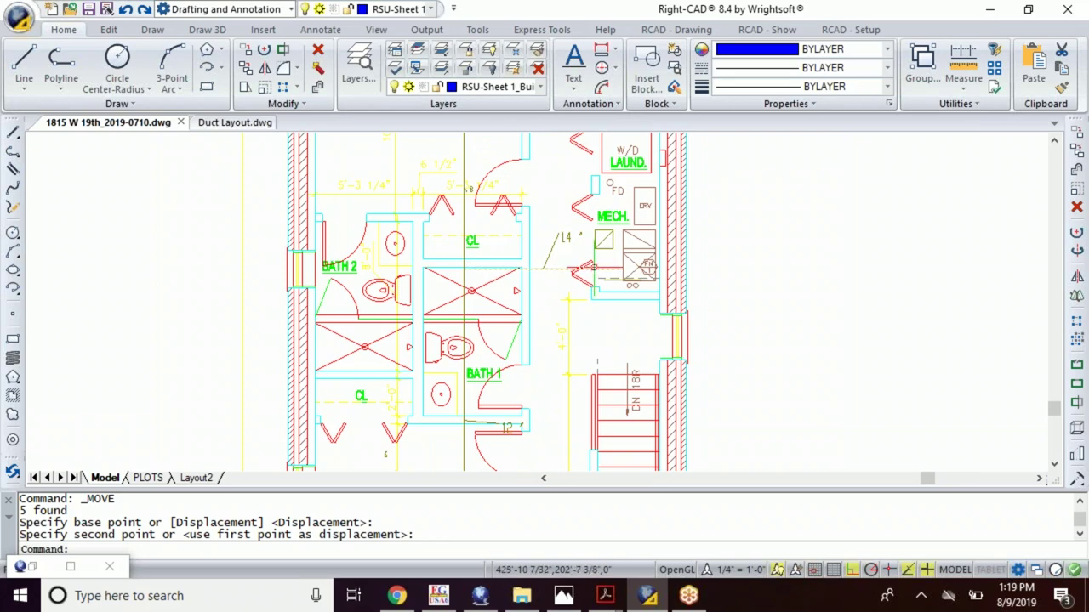
pyautogui.scroll(-5, 539, 222)
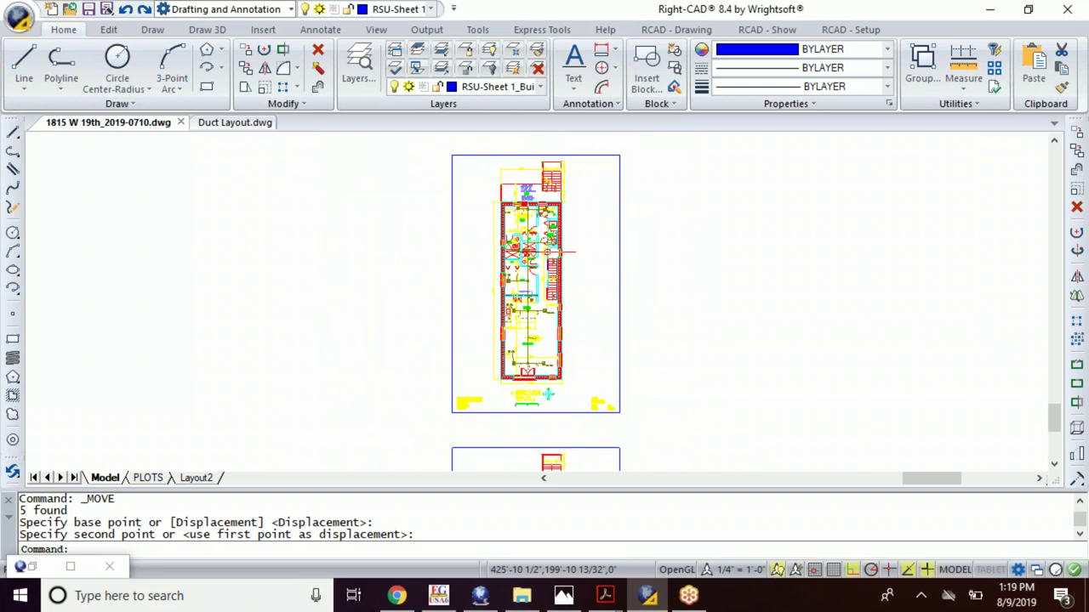
pyautogui.scroll(-2, 531, 223)
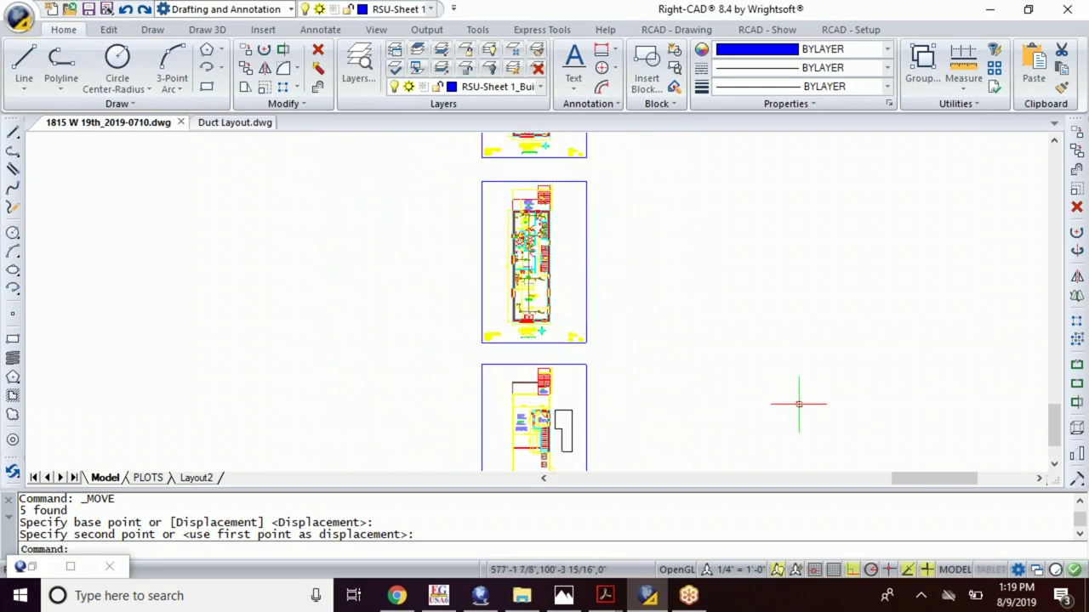